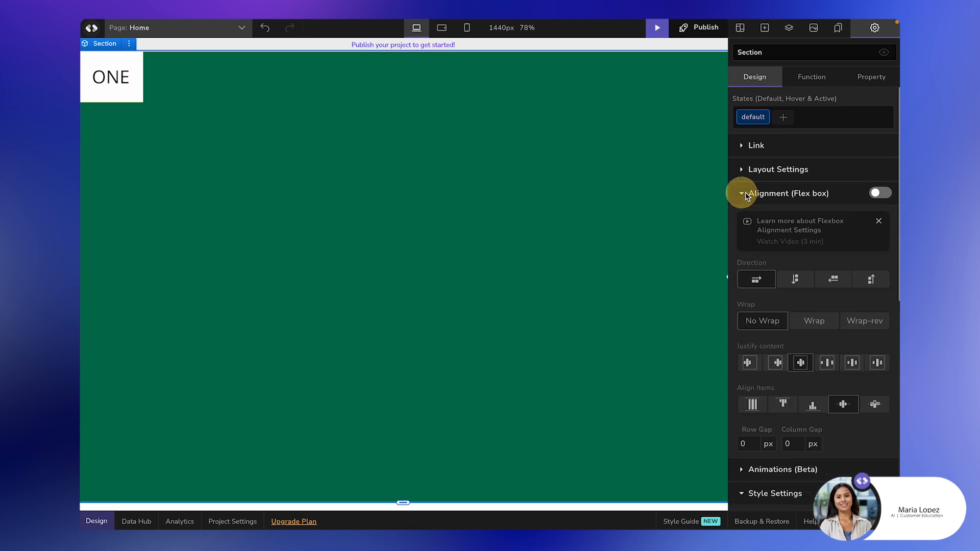
Step: Check the green section's layout options, then select the white container holding ONE
{"action": "left_click", "coordinate": [742, 197]}
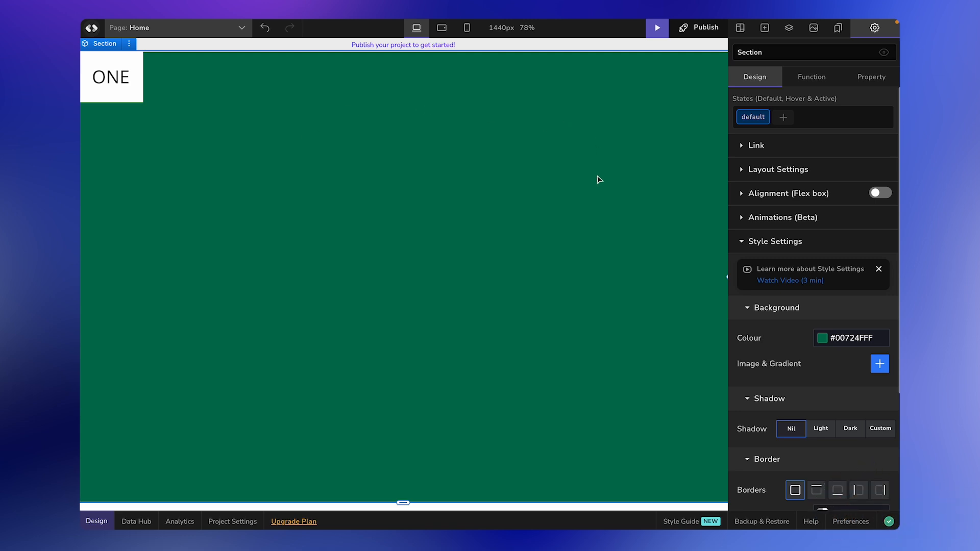
{"action": "left_click", "coordinate": [438, 200]}
{"action": "left_click", "coordinate": [746, 170]}
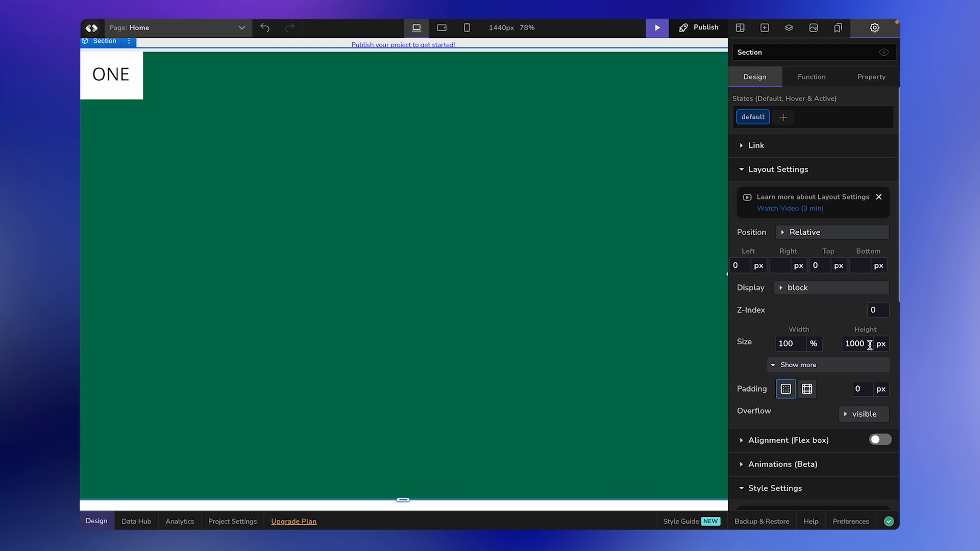
{"action": "left_click", "coordinate": [589, 338]}
{"action": "left_click", "coordinate": [134, 91]}
{"action": "left_click", "coordinate": [136, 92]}
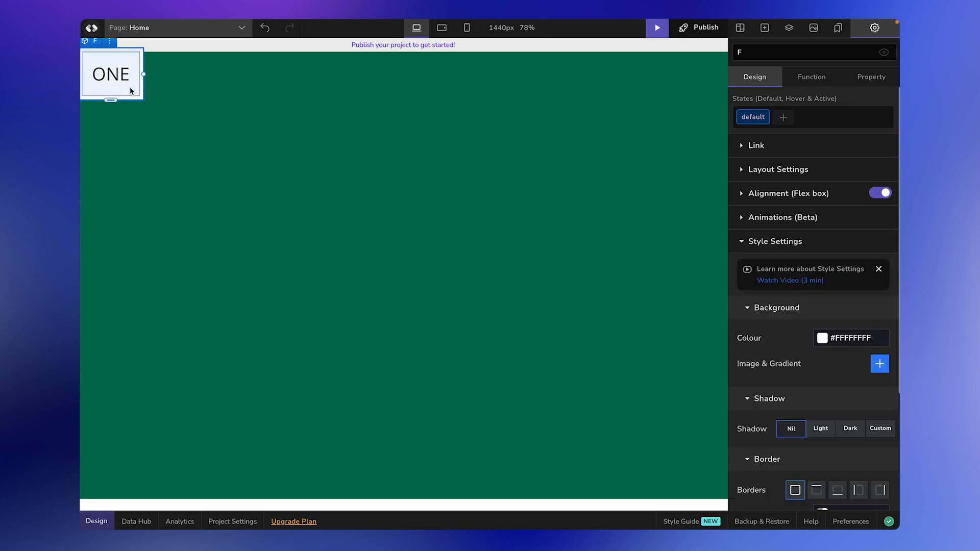
{"action": "left_click", "coordinate": [130, 90]}
{"action": "left_click", "coordinate": [159, 103]}
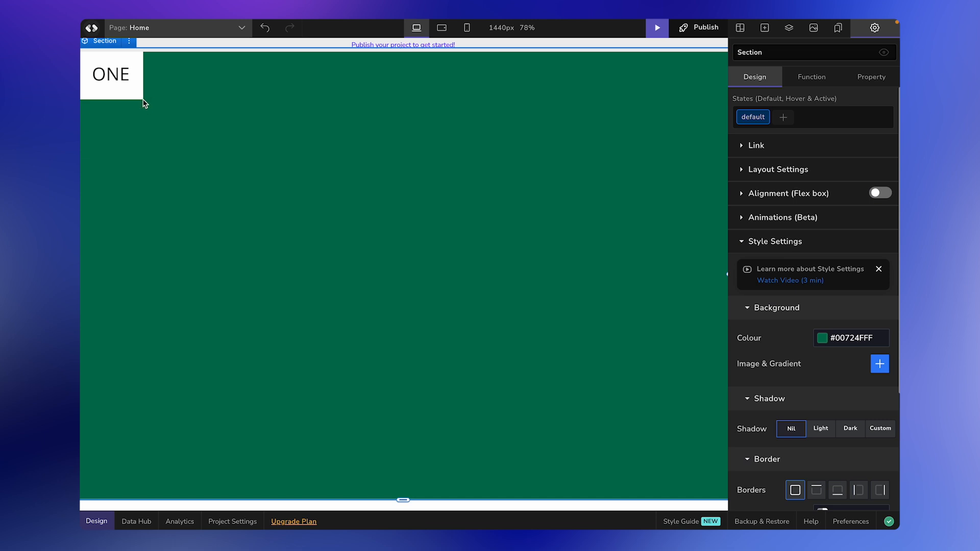
{"action": "left_click", "coordinate": [141, 97]}
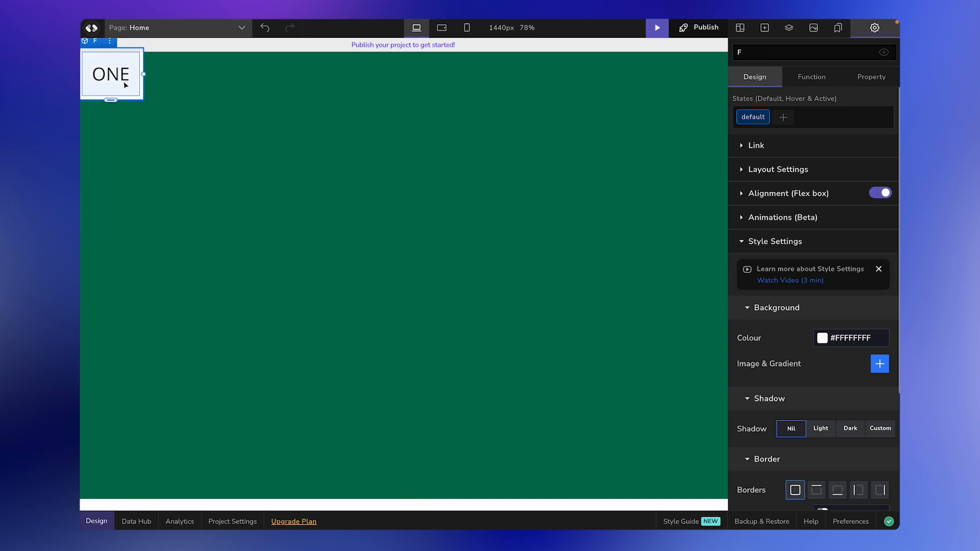
{"action": "left_click", "coordinate": [144, 102]}
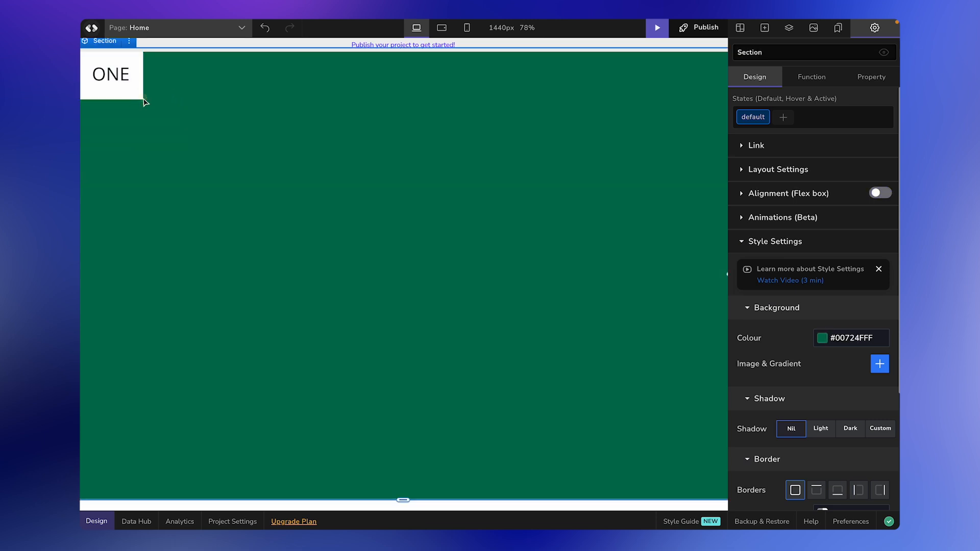
{"action": "left_click", "coordinate": [141, 97]}
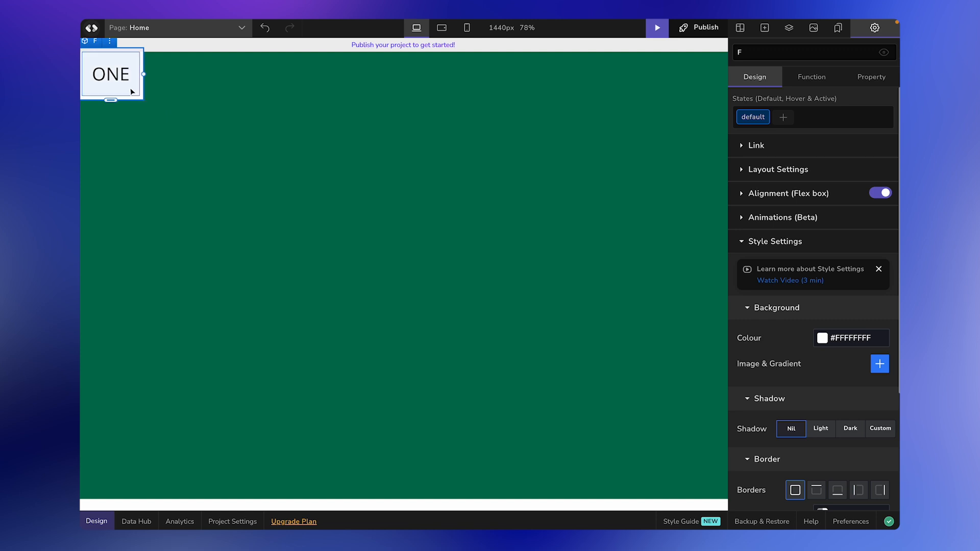
Step: Duplicate the ONE block and relabel the copy TWO
{"action": "right_click", "coordinate": [141, 89]}
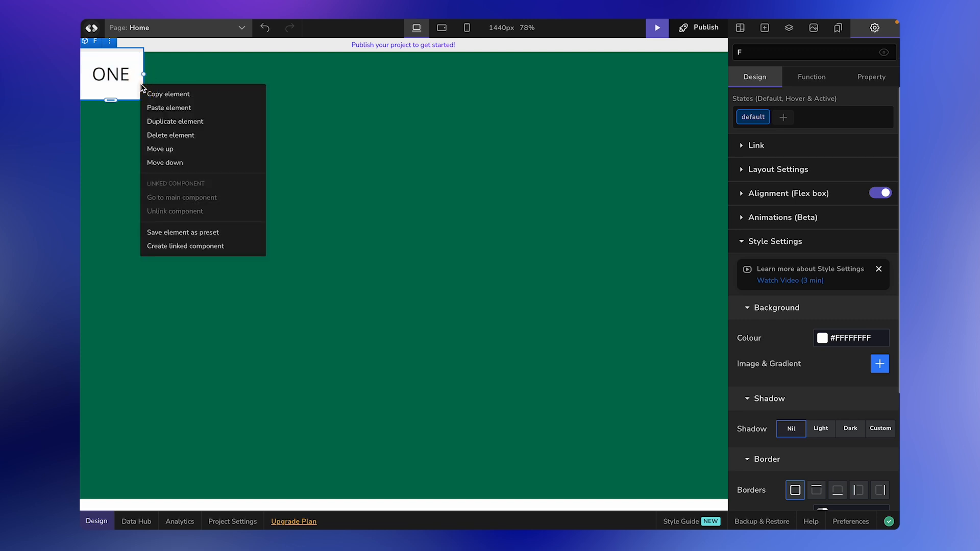
{"action": "left_click", "coordinate": [163, 120]}
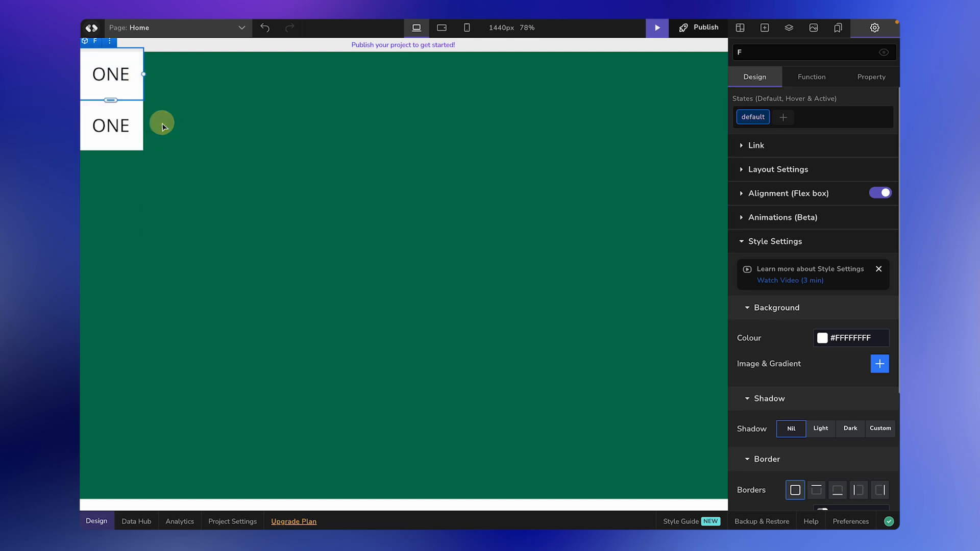
{"action": "double_click", "coordinate": [120, 125]}
{"action": "left_click", "coordinate": [119, 153]}
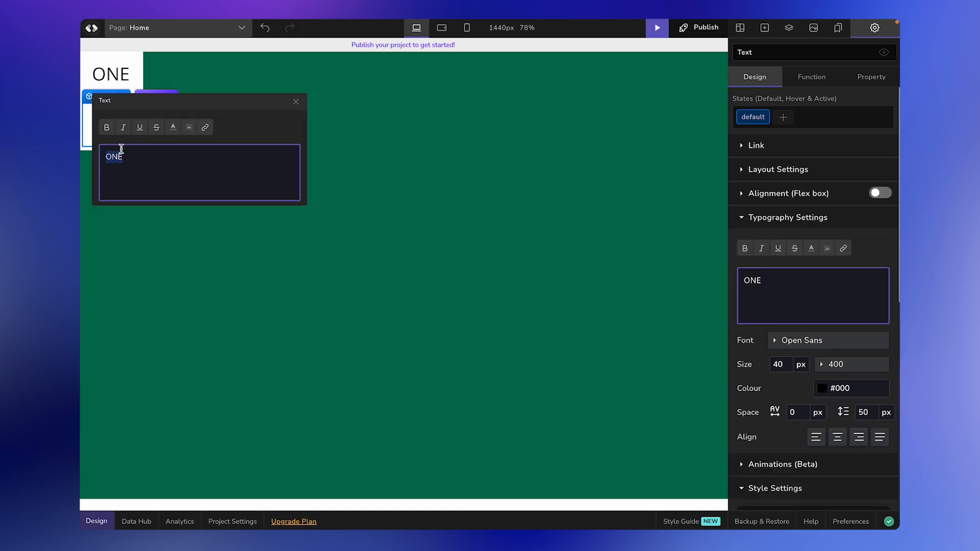
{"action": "left_click_drag", "start_coordinate": [136, 102], "coordinate": [352, 173]}
{"action": "double_click", "coordinate": [354, 228]}
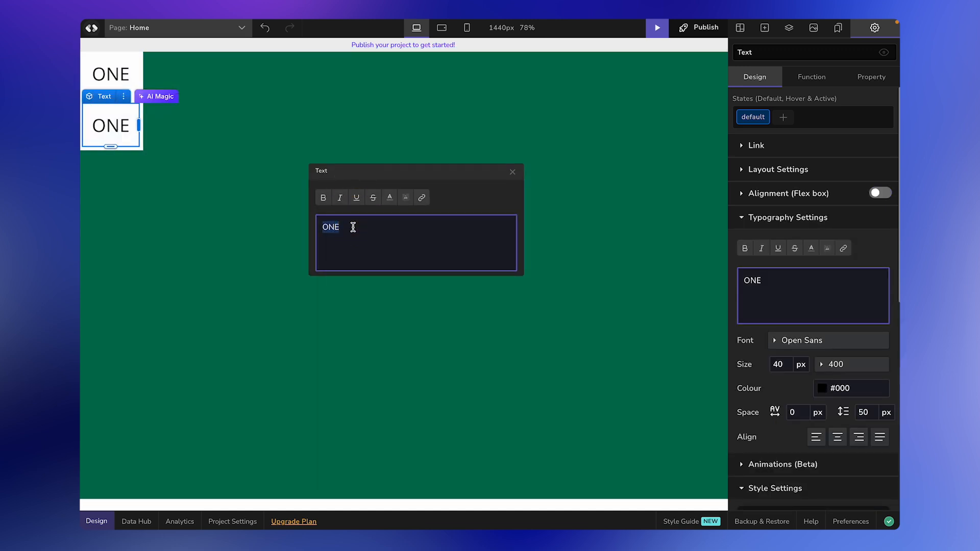
{"action": "type", "text": "TWNE"}
{"action": "key", "text": "BackSpace"}
{"action": "key", "text": "BackSpace"}
{"action": "key", "text": "BackSpace"}
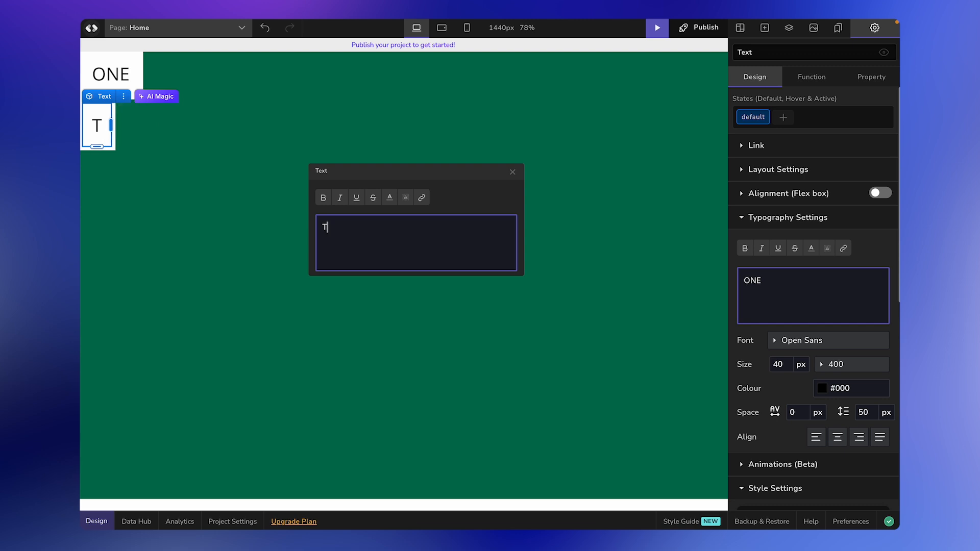
{"action": "type", "text": "WO"}
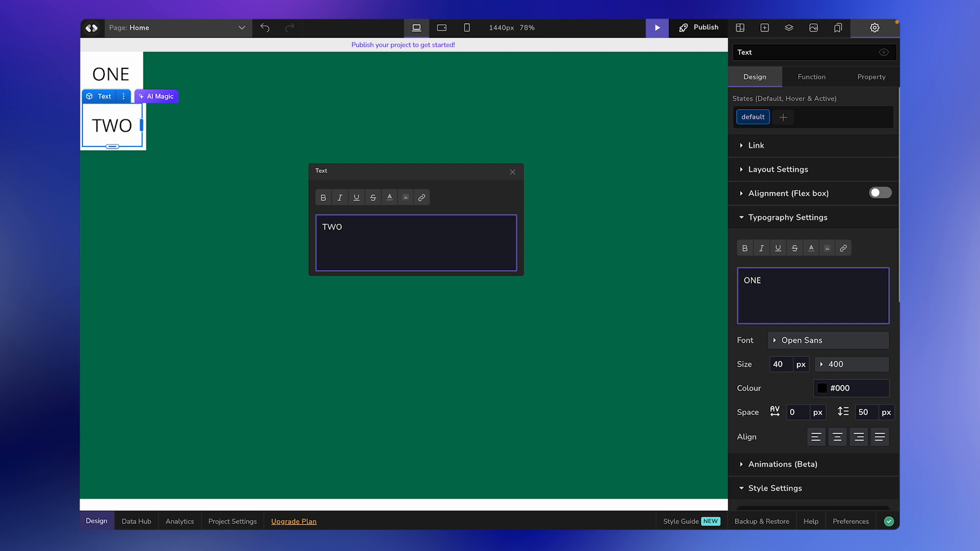
{"action": "left_click", "coordinate": [247, 269]}
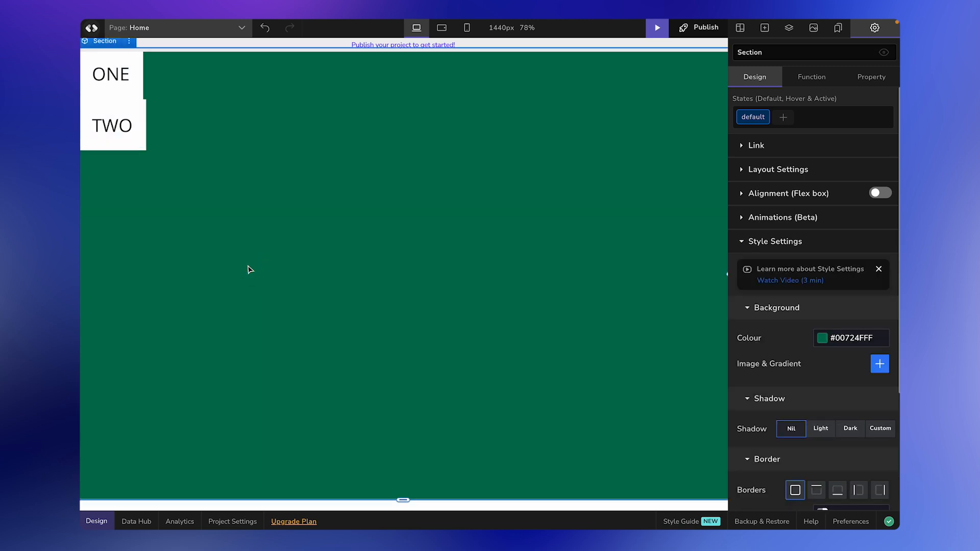
Step: Duplicate the TWO block and relabel the copy THIRD BLOCK
{"action": "left_click", "coordinate": [145, 124]}
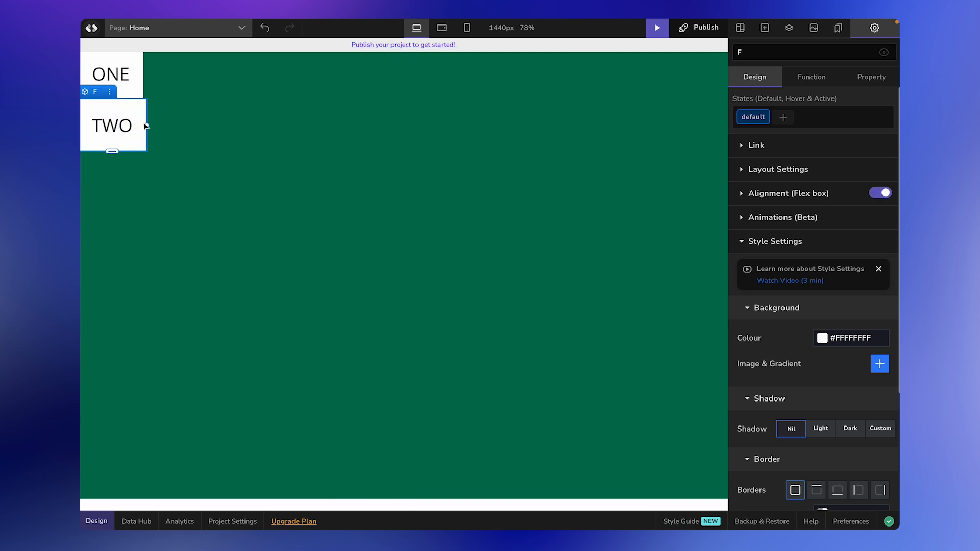
{"action": "key", "text": "ctrl+d"}
{"action": "left_click", "coordinate": [113, 176]}
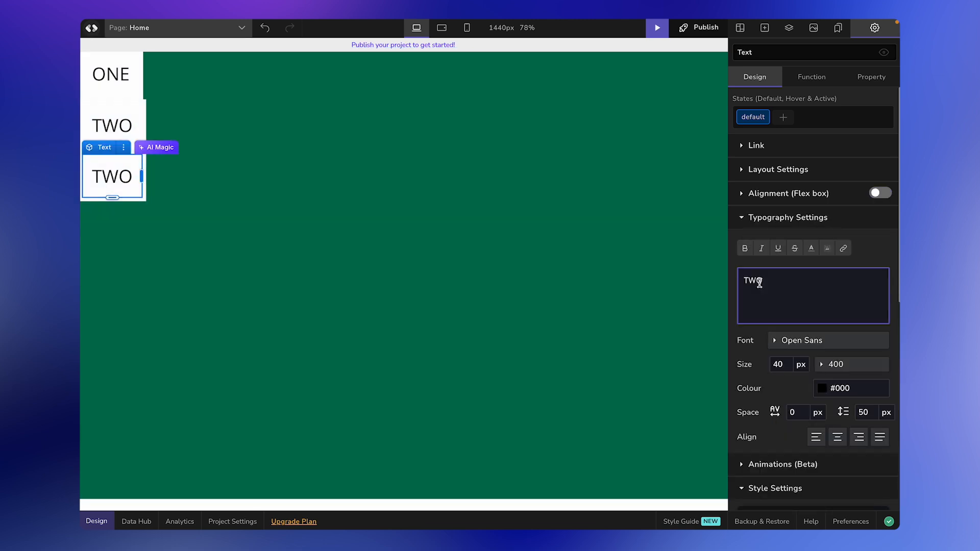
{"action": "double_click", "coordinate": [759, 282]}
{"action": "type", "text": "THIRD BLOCK"}
{"action": "left_click", "coordinate": [276, 230]}
Step: Duplicate the THIRD BLOCK container and relabel the copy THE FOURTH BLOCK
{"action": "left_click", "coordinate": [216, 199]}
{"action": "left_click", "coordinate": [219, 199]}
{"action": "key", "text": "ctrl+d"}
{"action": "double_click", "coordinate": [144, 227]}
{"action": "double_click", "coordinate": [118, 259]}
{"action": "type", "text": "THE FOURTH"}
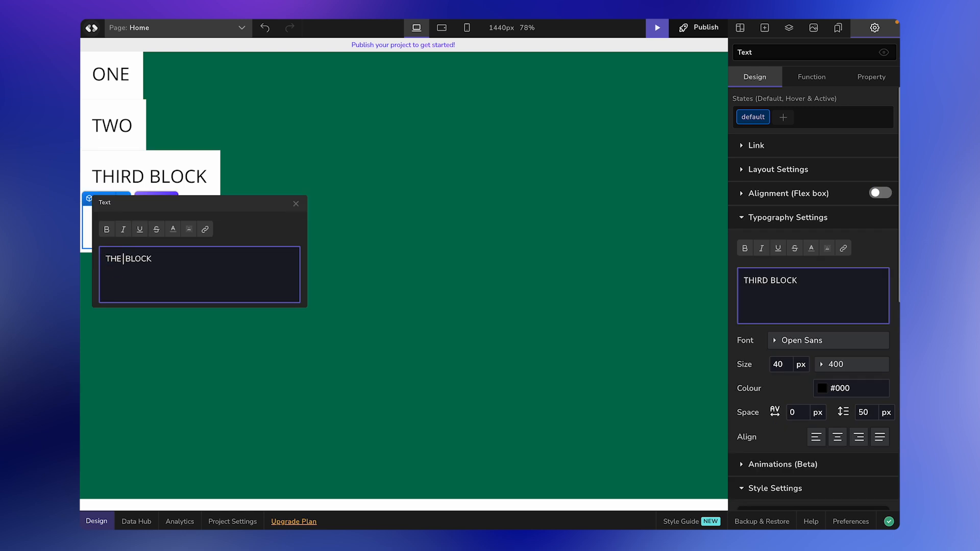
{"action": "left_click", "coordinate": [288, 266]}
Step: Undo an accidental section duplicate, then copy THE FOURTH BLOCK and relabel it FIVE
{"action": "right_click", "coordinate": [257, 251]}
{"action": "left_click", "coordinate": [280, 287]}
{"action": "key", "text": "ctrl+z"}
{"action": "left_click", "coordinate": [258, 247]}
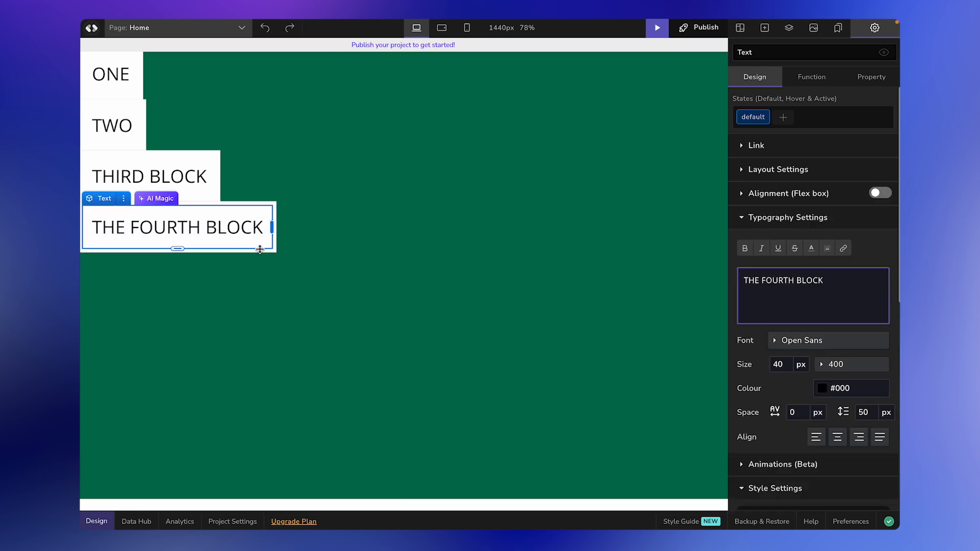
{"action": "left_click", "coordinate": [259, 251]}
{"action": "key", "text": "ctrl+d"}
{"action": "double_click", "coordinate": [183, 280]}
{"action": "type", "text": "FIVE"}
{"action": "left_click", "coordinate": [358, 217]}
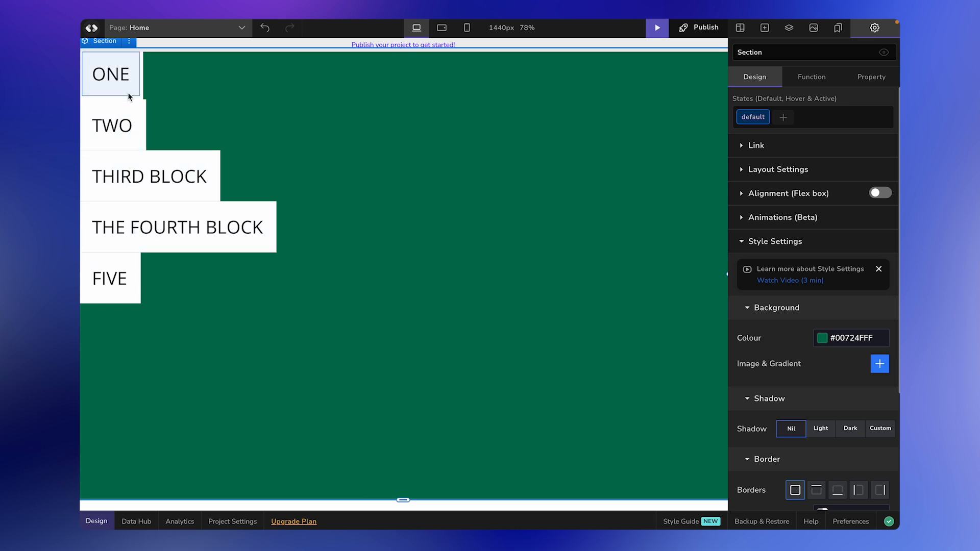
Step: Select the green section behind the five blocks and expand its Layout Settings
{"action": "left_click", "coordinate": [273, 109]}
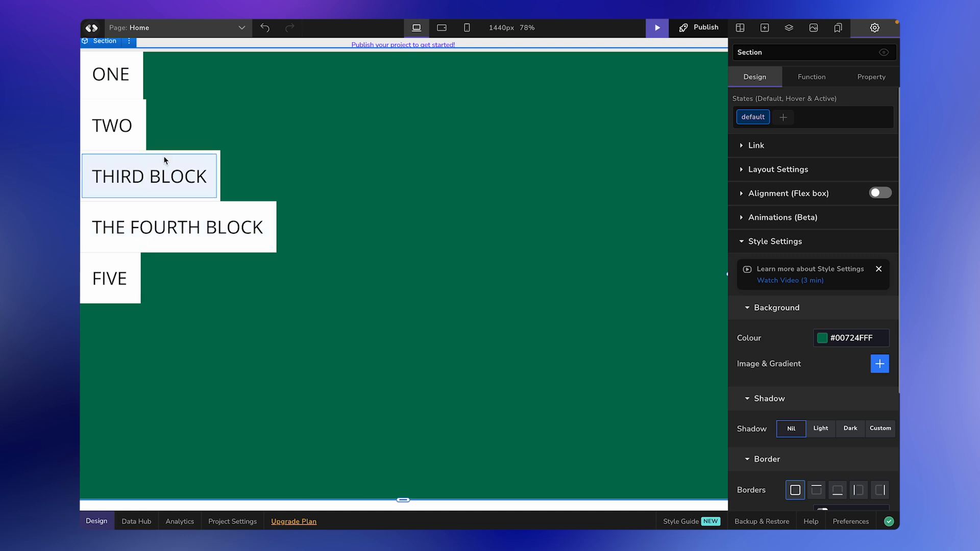
{"action": "left_click", "coordinate": [142, 148]}
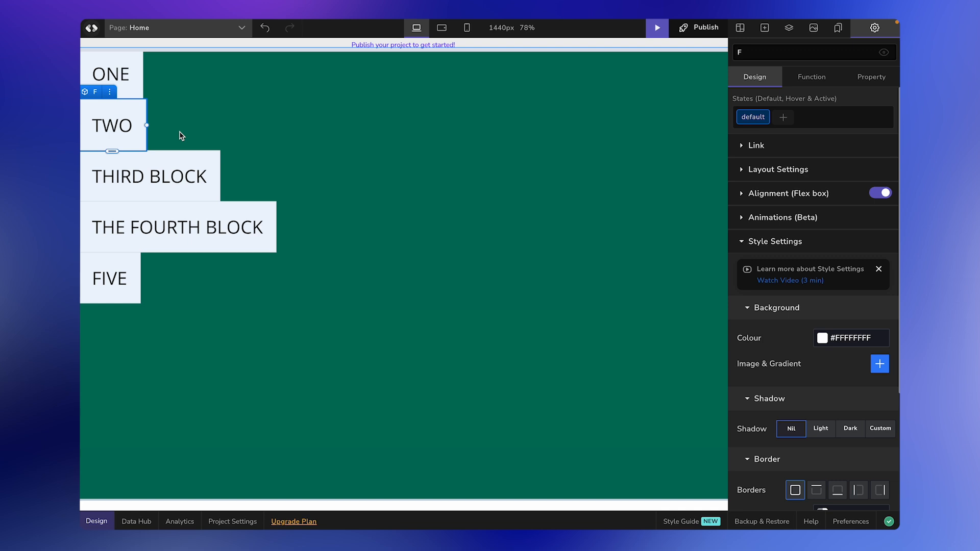
{"action": "left_click", "coordinate": [215, 122]}
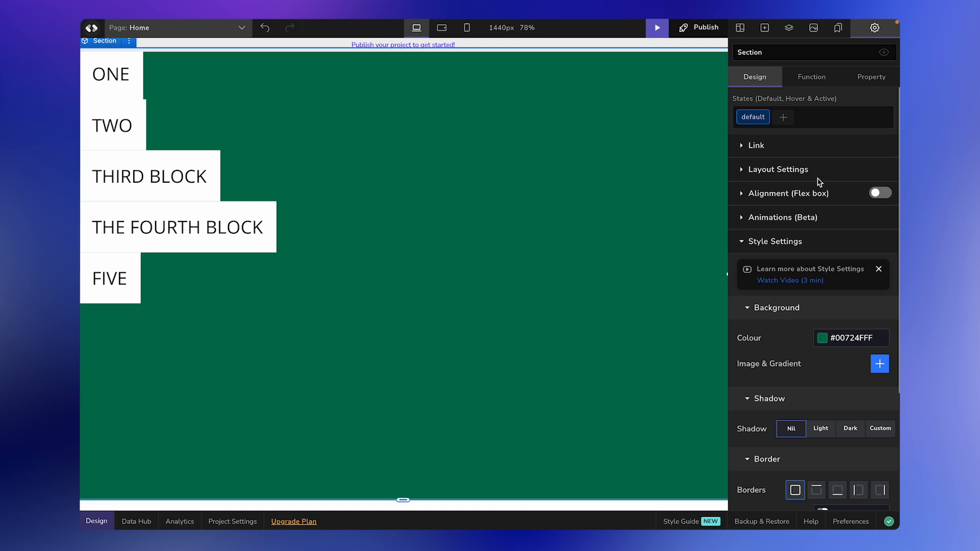
{"action": "left_click", "coordinate": [743, 170]}
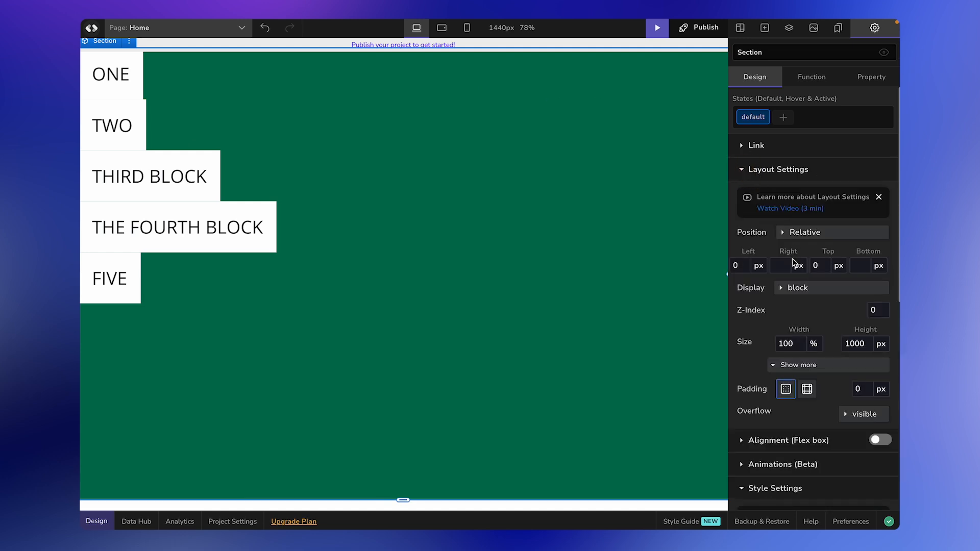
Step: Set the green section's Display to Flex so the blocks line up in a row
{"action": "left_click", "coordinate": [788, 289]}
{"action": "left_click", "coordinate": [801, 331]}
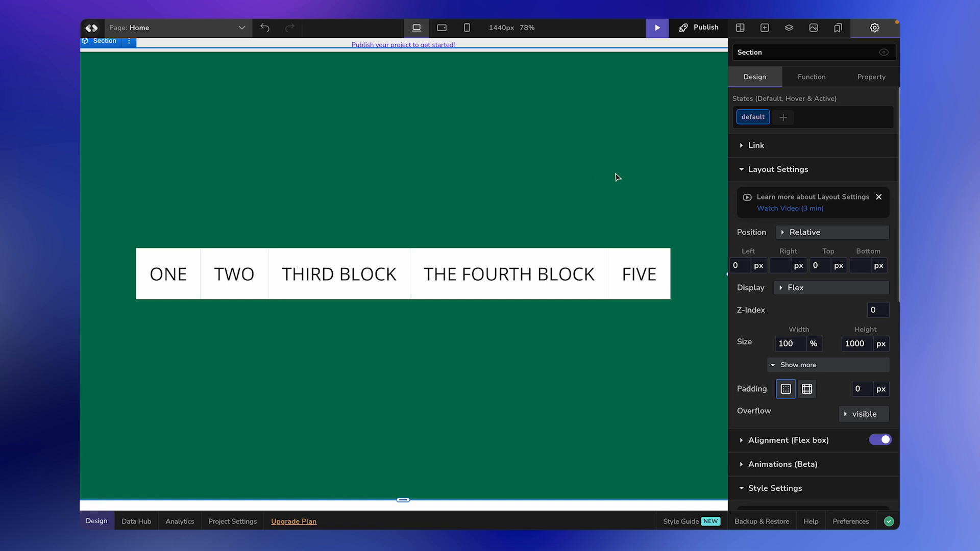
{"action": "left_click", "coordinate": [393, 224]}
{"action": "left_click", "coordinate": [628, 160]}
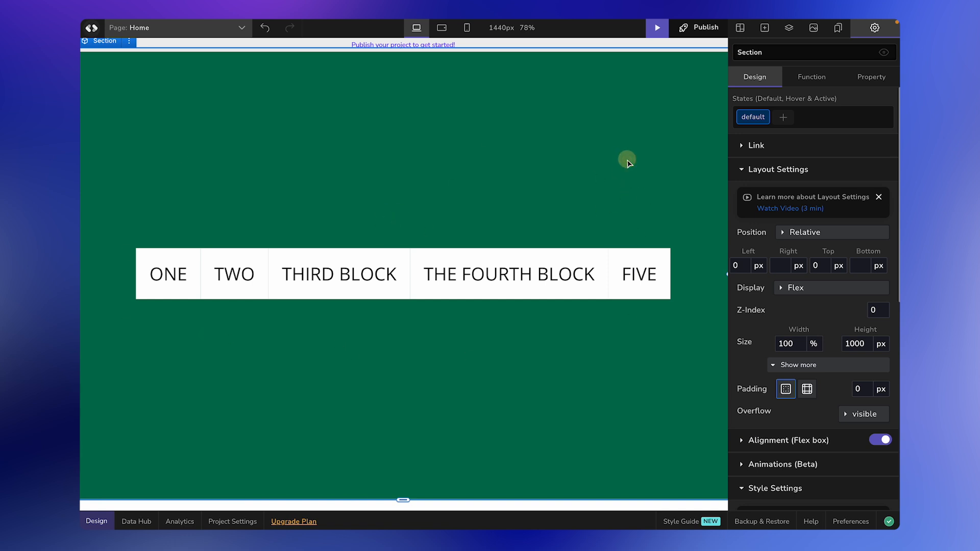
Step: Rename the section Flex Box and select each block to check the row
{"action": "double_click", "coordinate": [753, 50]}
{"action": "type", "text": "Flex"}
{"action": "left_click", "coordinate": [649, 95]}
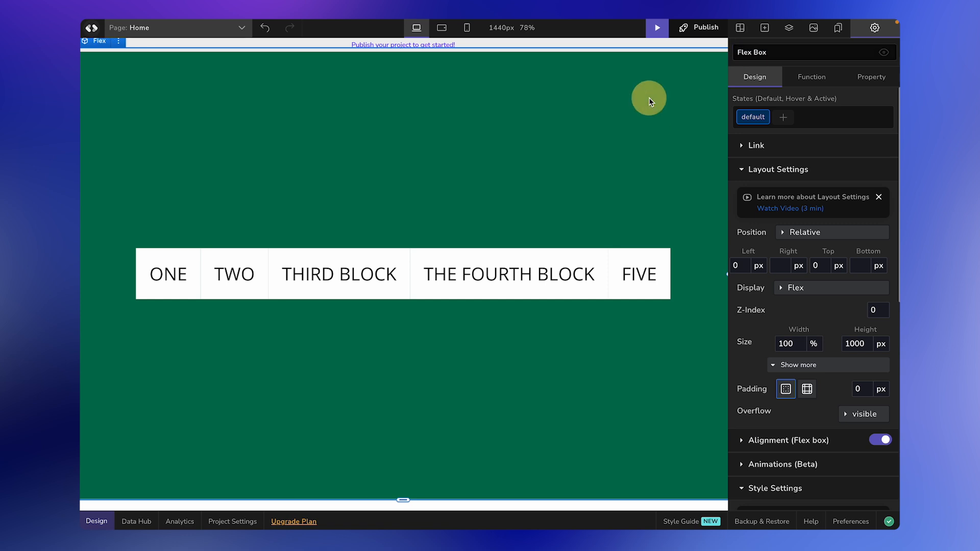
{"action": "left_click", "coordinate": [191, 258]}
{"action": "left_click", "coordinate": [174, 260]}
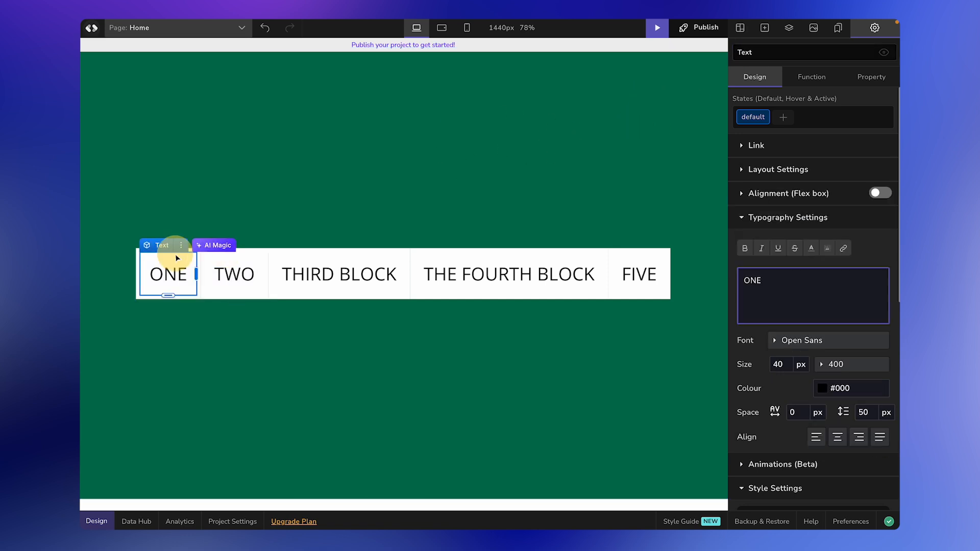
{"action": "left_click", "coordinate": [220, 261]}
{"action": "left_click", "coordinate": [189, 256]}
{"action": "left_click", "coordinate": [320, 285]}
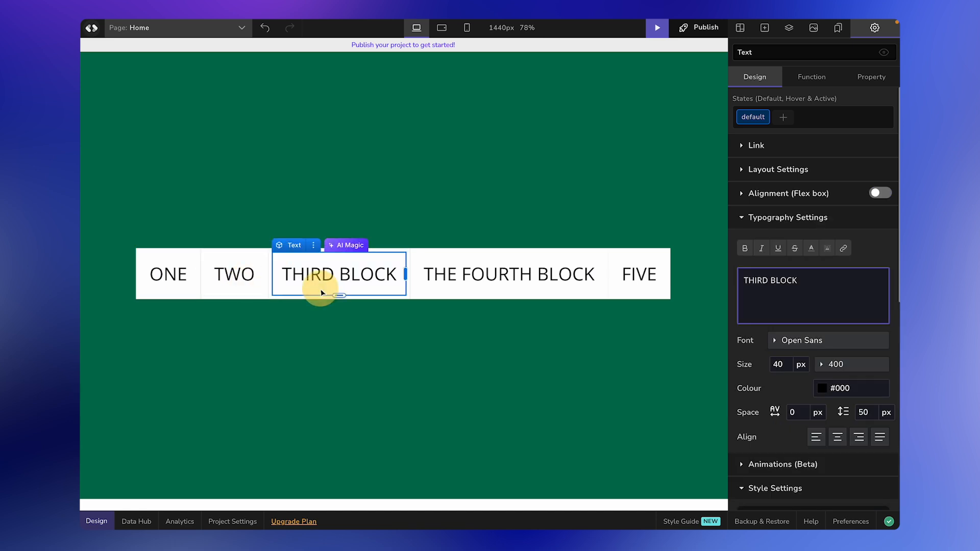
{"action": "left_click", "coordinate": [477, 276]}
{"action": "left_click", "coordinate": [443, 319]}
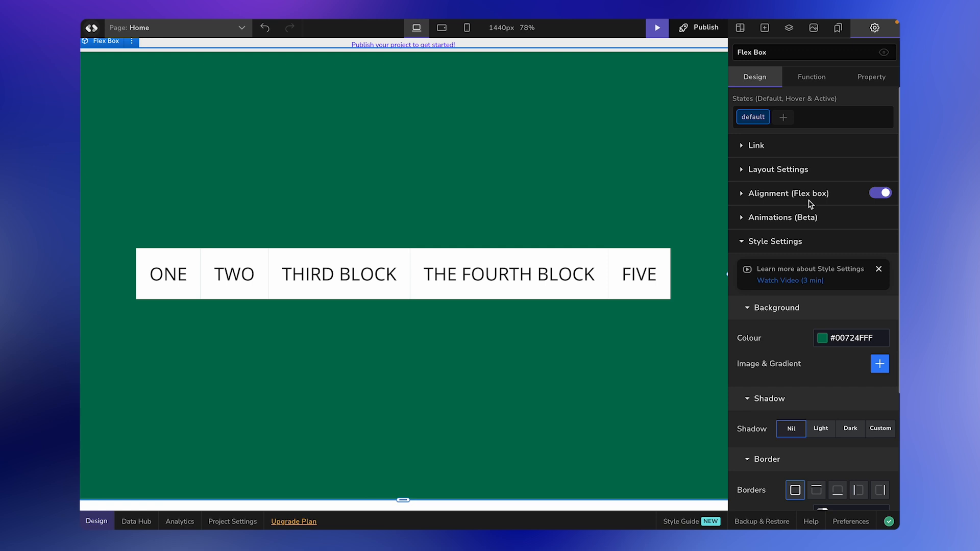
Step: Try Direction column, row-reverse and column-reverse, then set it back to Row
{"action": "left_click", "coordinate": [741, 194]}
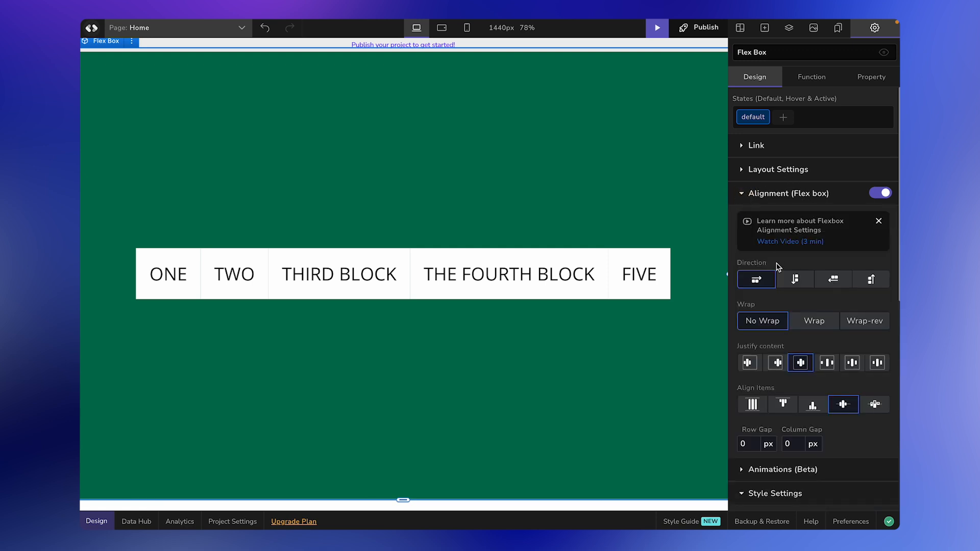
{"action": "scroll", "coordinate": [773, 281], "scroll_direction": "down", "scroll_amount": 2}
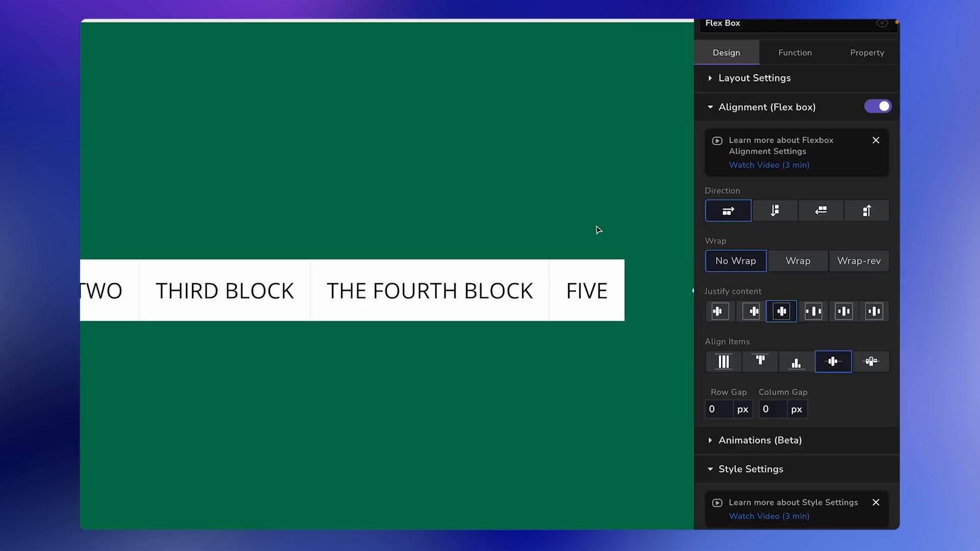
{"action": "left_click", "coordinate": [795, 209]}
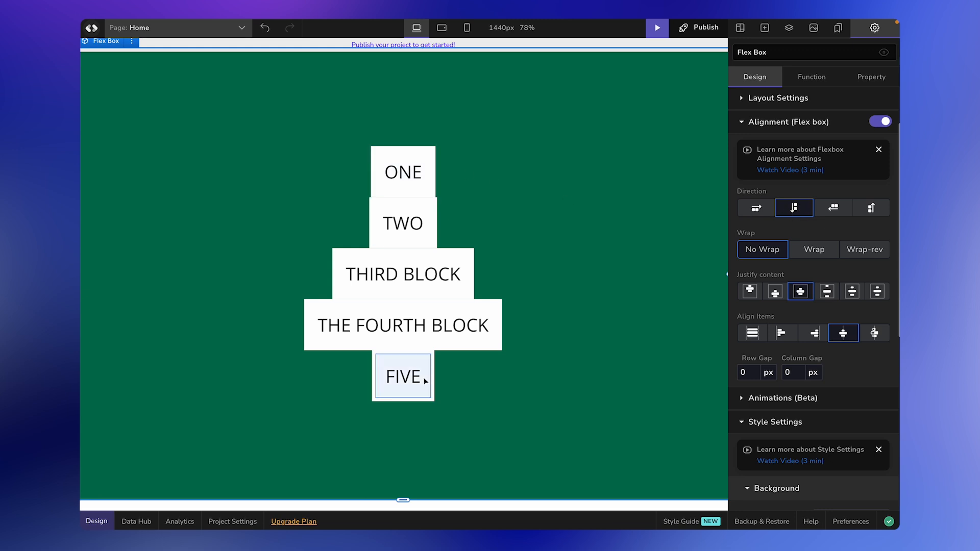
{"action": "left_click", "coordinate": [843, 216]}
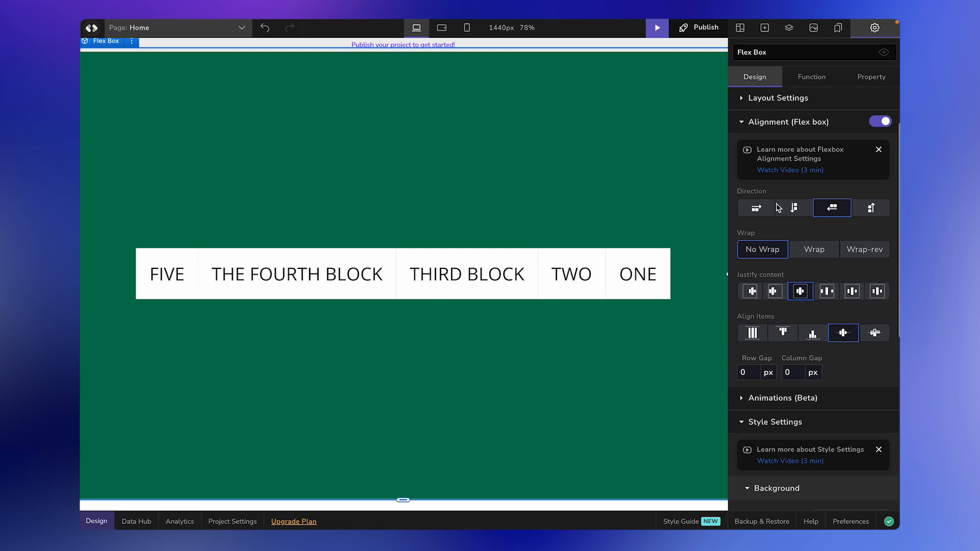
{"action": "left_click", "coordinate": [886, 217]}
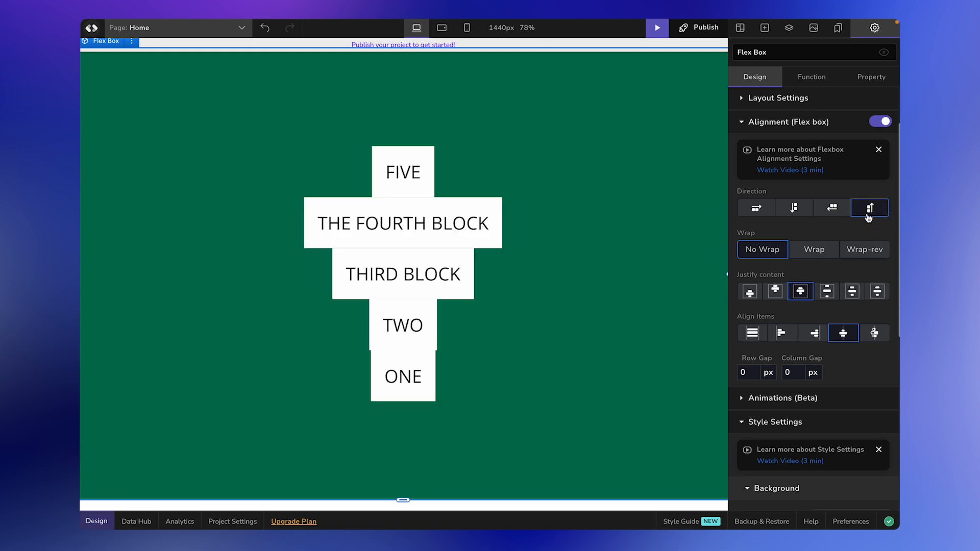
{"action": "left_click", "coordinate": [762, 211]}
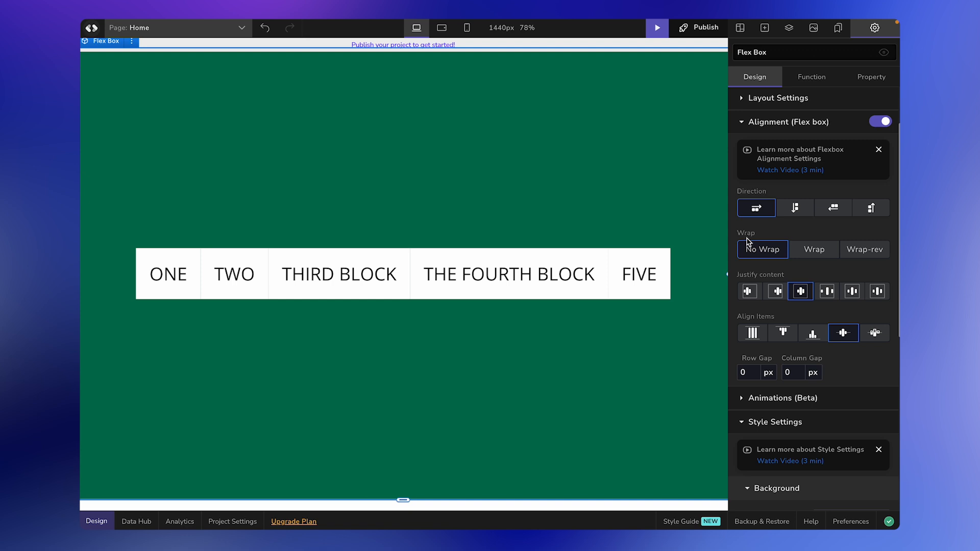
{"action": "left_click", "coordinate": [714, 237]}
Step: Set the Flex Box's Size Width to 70 % in Layout Settings
{"action": "scroll", "coordinate": [488, 159], "scroll_direction": "up", "scroll_amount": 1}
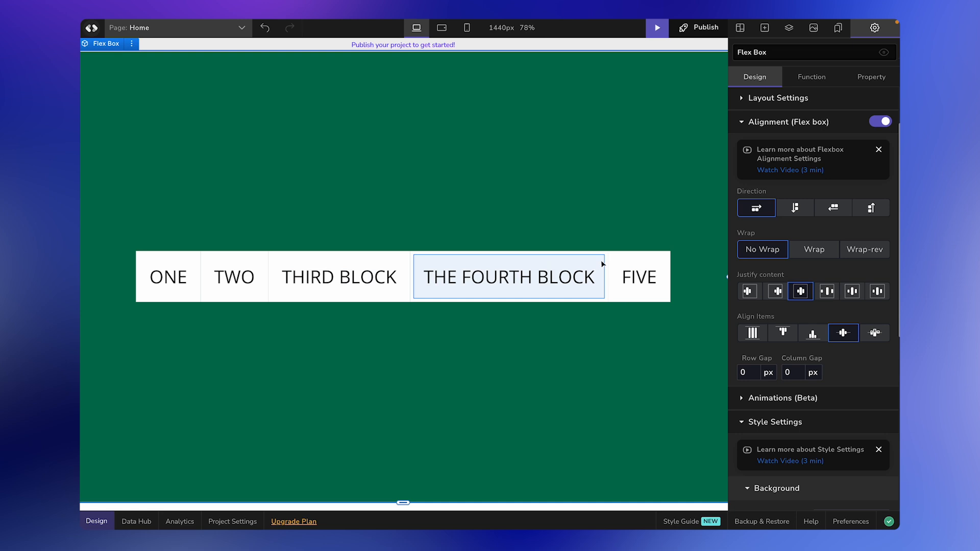
{"action": "left_click", "coordinate": [741, 98]}
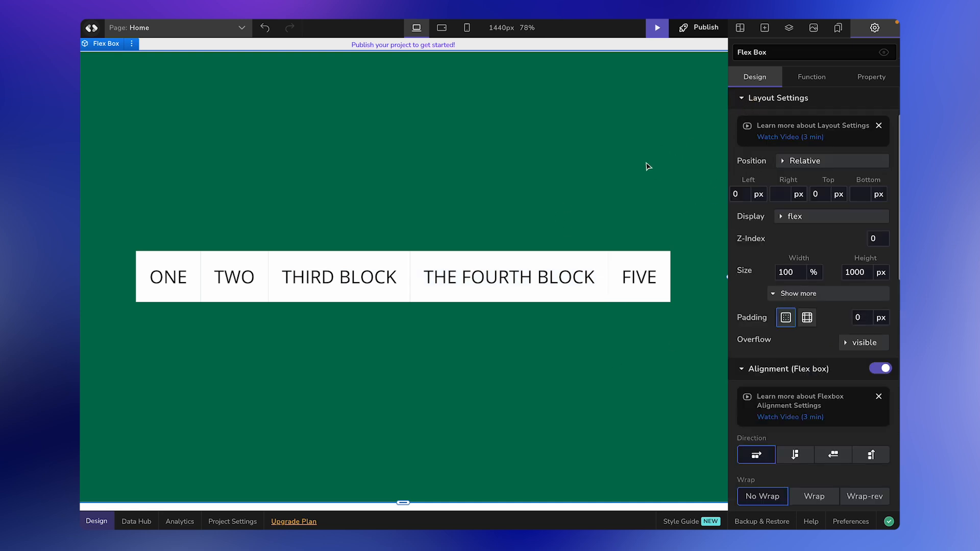
{"action": "left_click", "coordinate": [803, 272]}
{"action": "key", "text": "BackSpace"}
{"action": "key", "text": "BackSpace"}
{"action": "key", "text": "BackSpace"}
{"action": "type", "text": "70"}
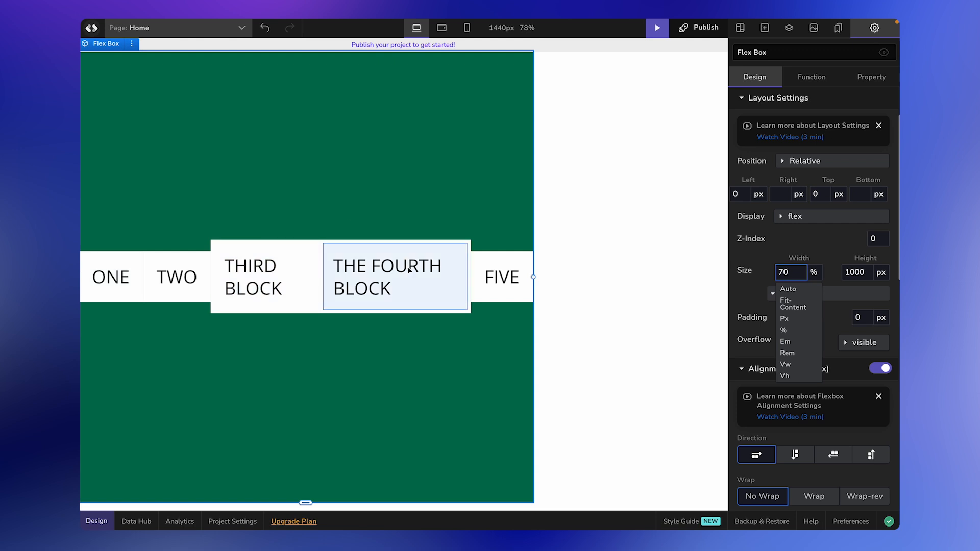
{"action": "left_click", "coordinate": [784, 245]}
{"action": "left_click", "coordinate": [743, 98]}
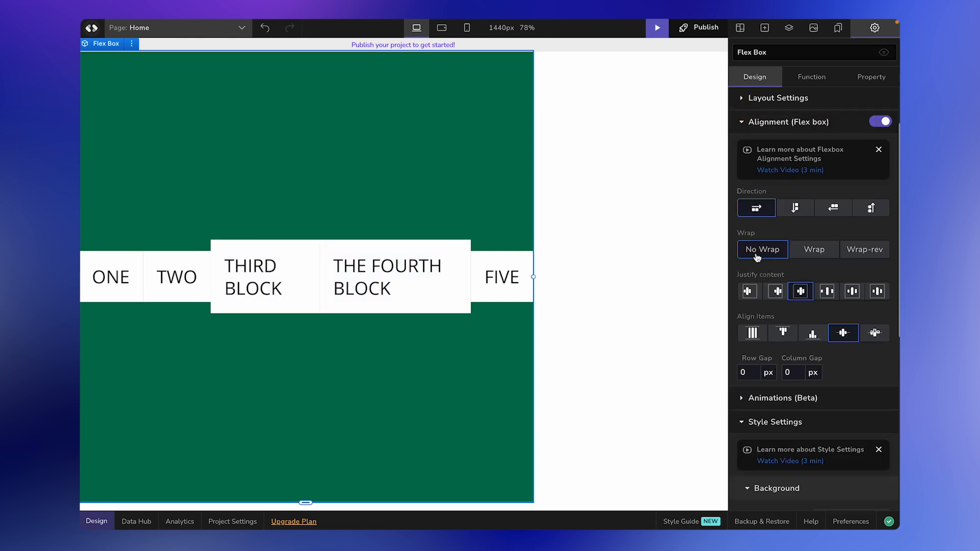
{"action": "left_click", "coordinate": [809, 257]}
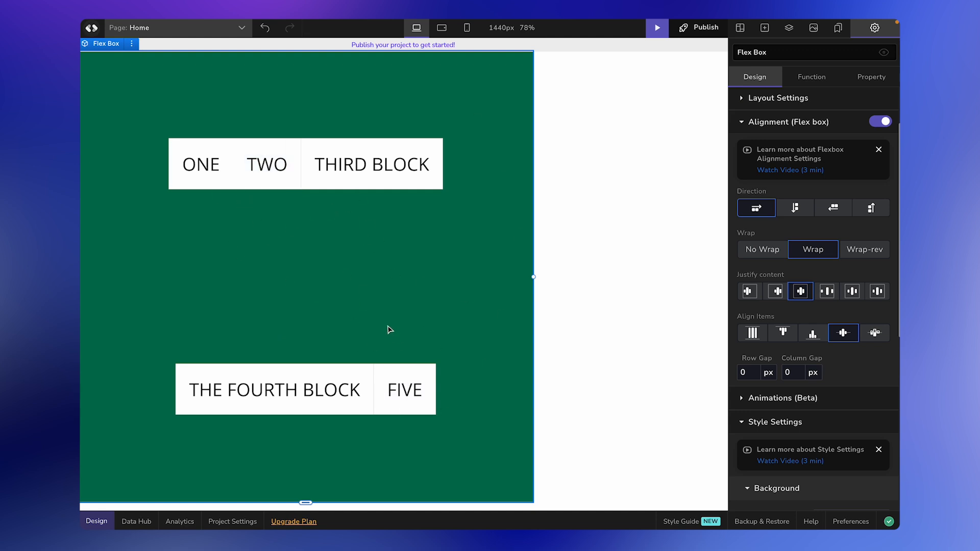
{"action": "left_click", "coordinate": [879, 255]}
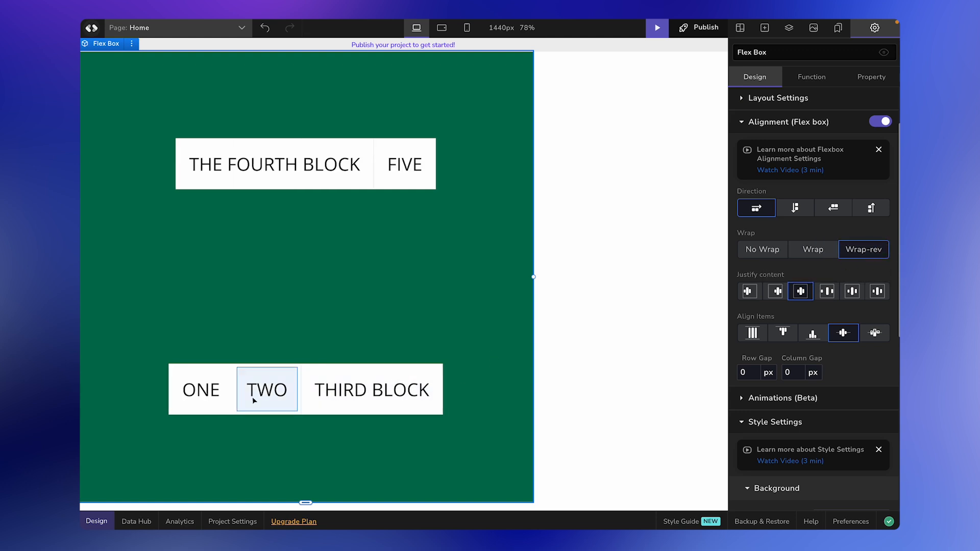
{"action": "left_click", "coordinate": [765, 250]}
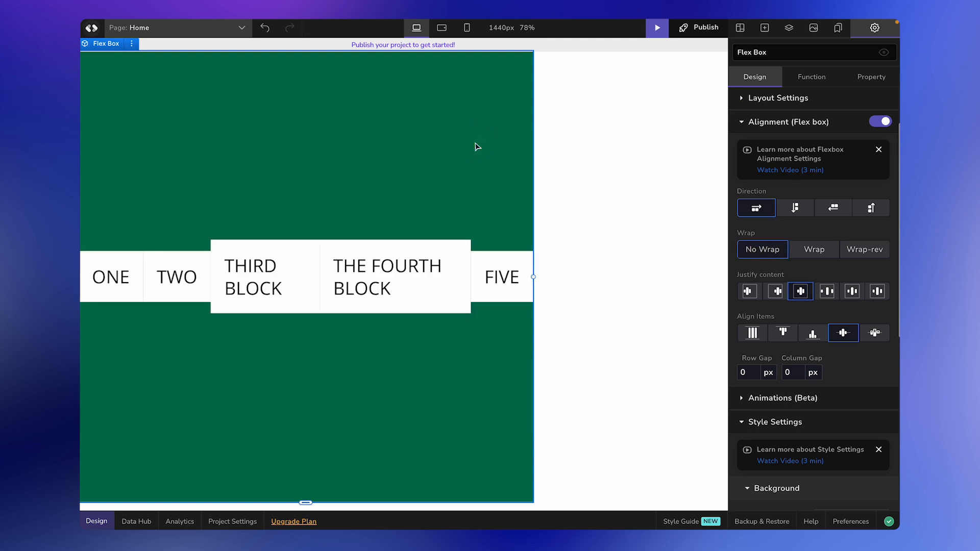
{"action": "left_click", "coordinate": [741, 99]}
Step: Change the Flex Box width value from 70 to 100 %
{"action": "left_click", "coordinate": [794, 274]}
{"action": "key", "text": "BackSpace"}
{"action": "key", "text": "BackSpace"}
{"action": "type", "text": "100"}
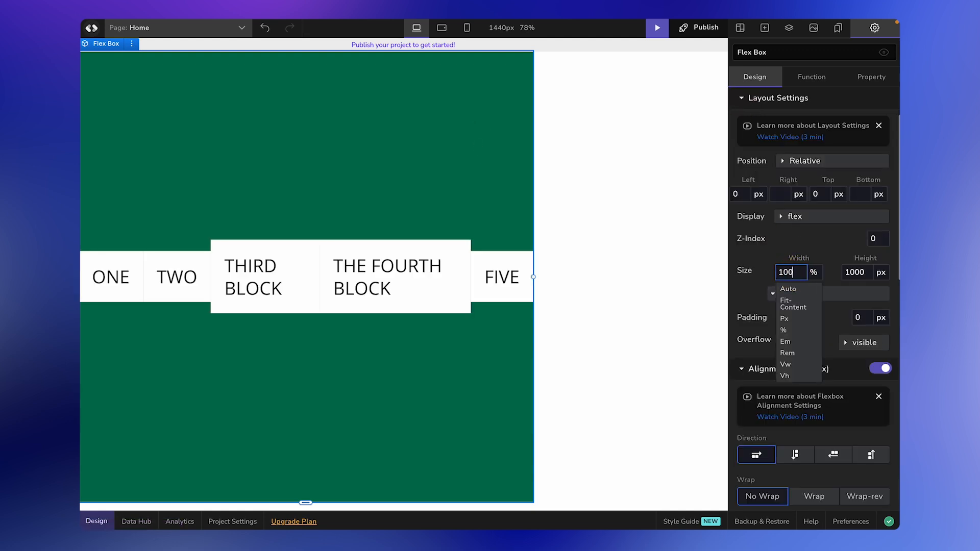
{"action": "left_click", "coordinate": [645, 198]}
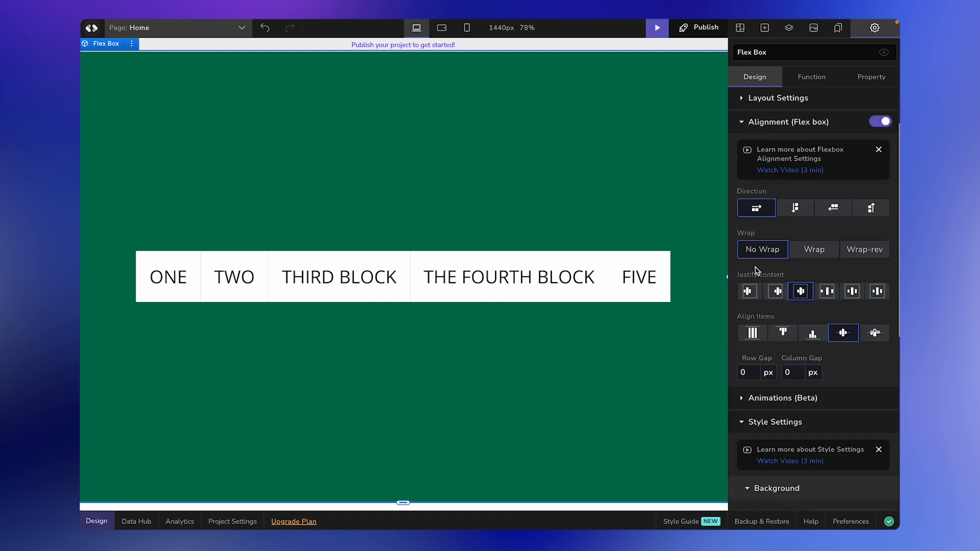
Step: Try Justify content start, end, center and space-between, settling on space-evenly
{"action": "mouse_move", "coordinate": [756, 280]}
{"action": "left_click", "coordinate": [749, 292]}
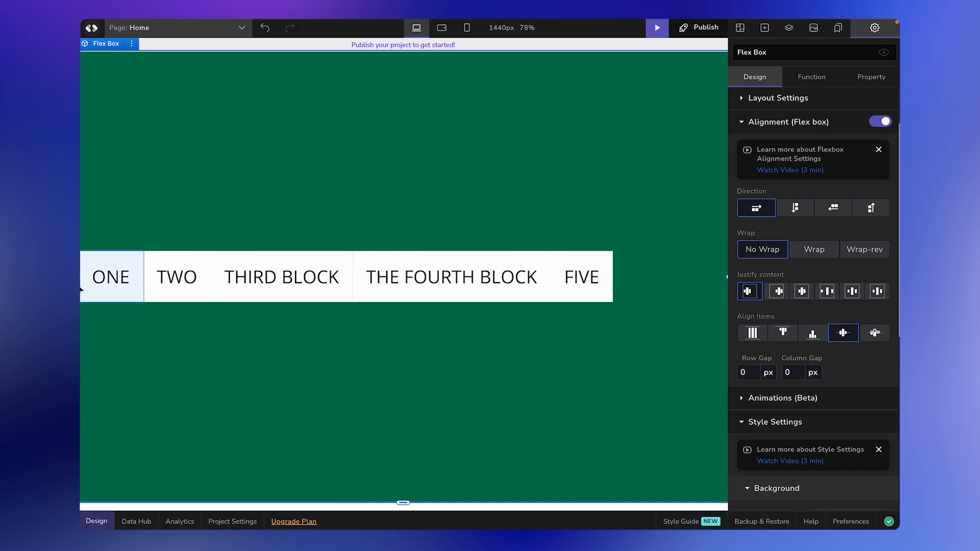
{"action": "left_click", "coordinate": [780, 296]}
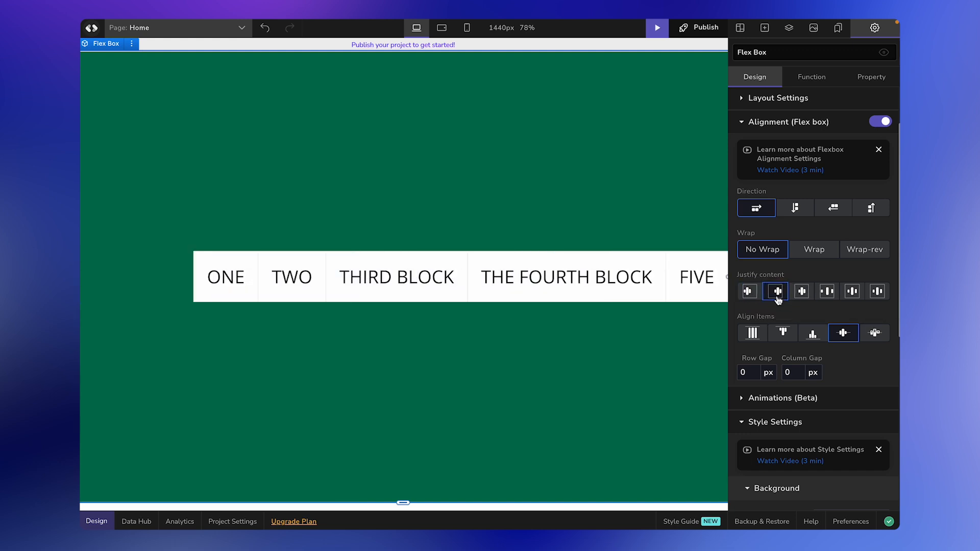
{"action": "left_click", "coordinate": [801, 292]}
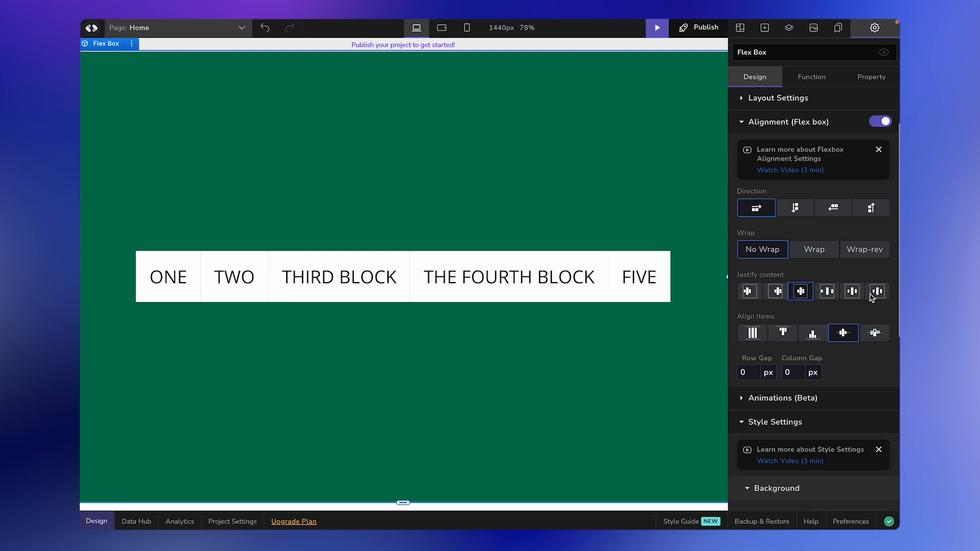
{"action": "left_click", "coordinate": [827, 294]}
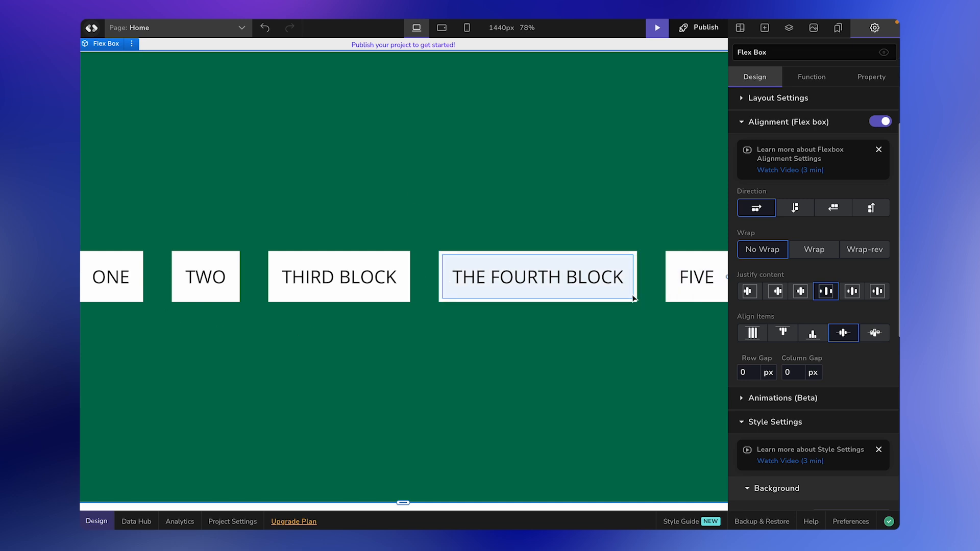
{"action": "left_click", "coordinate": [851, 294]}
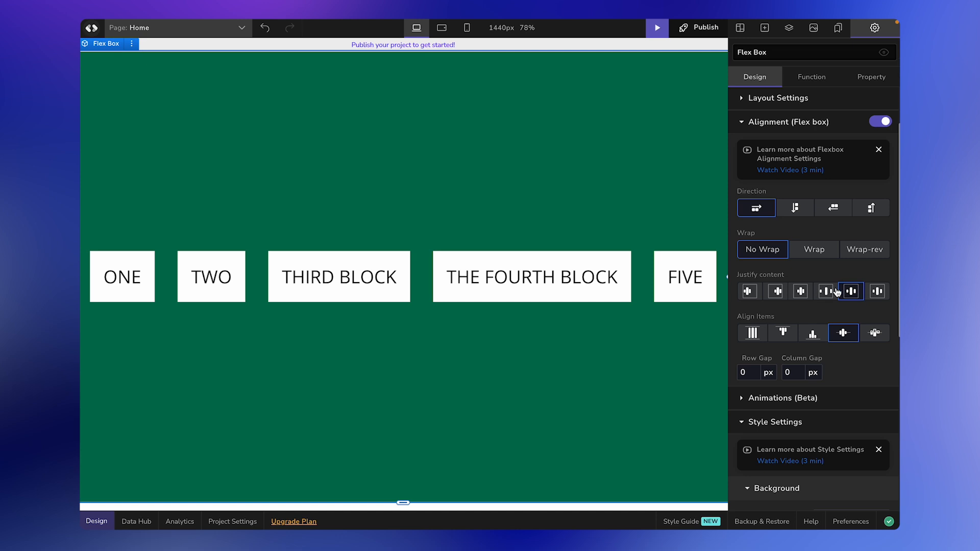
{"action": "left_click", "coordinate": [542, 274]}
{"action": "left_click", "coordinate": [597, 253]}
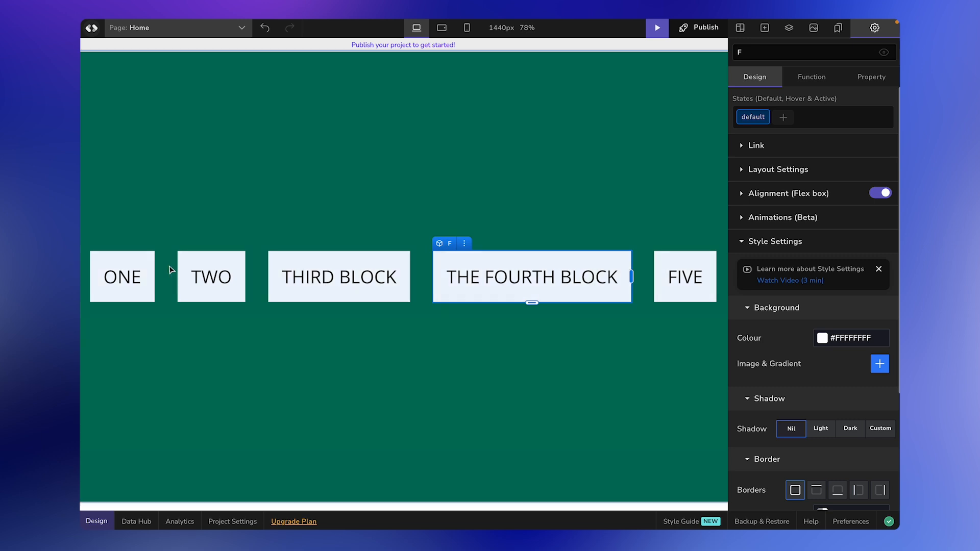
Step: Select the parent Flex Box and set its Justify content to space-around
{"action": "left_click", "coordinate": [109, 271]}
{"action": "left_click", "coordinate": [92, 272]}
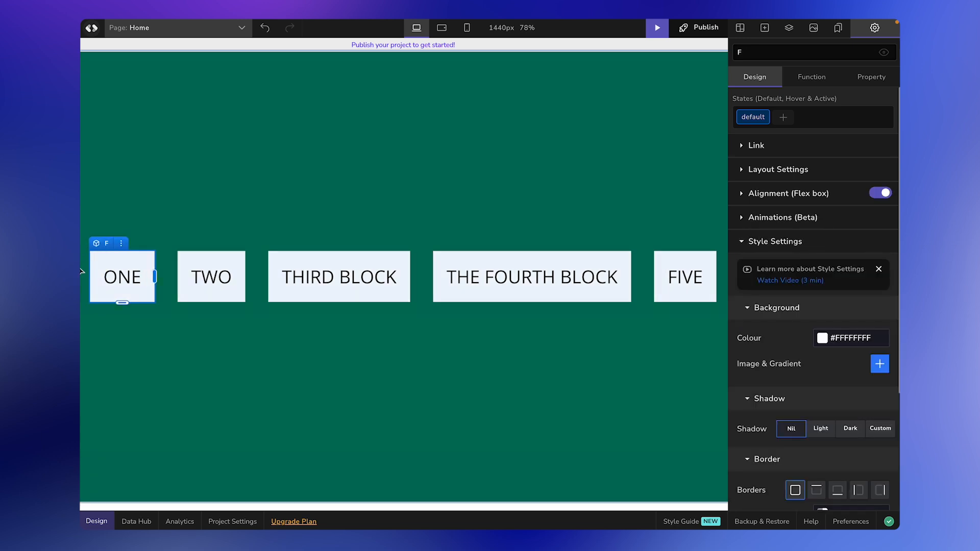
{"action": "left_click", "coordinate": [193, 272]}
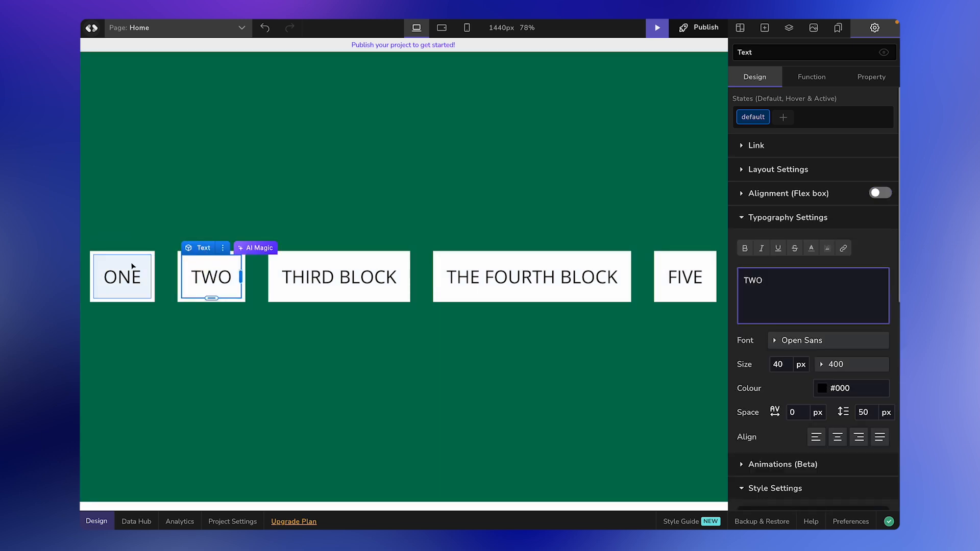
{"action": "left_click", "coordinate": [167, 264]}
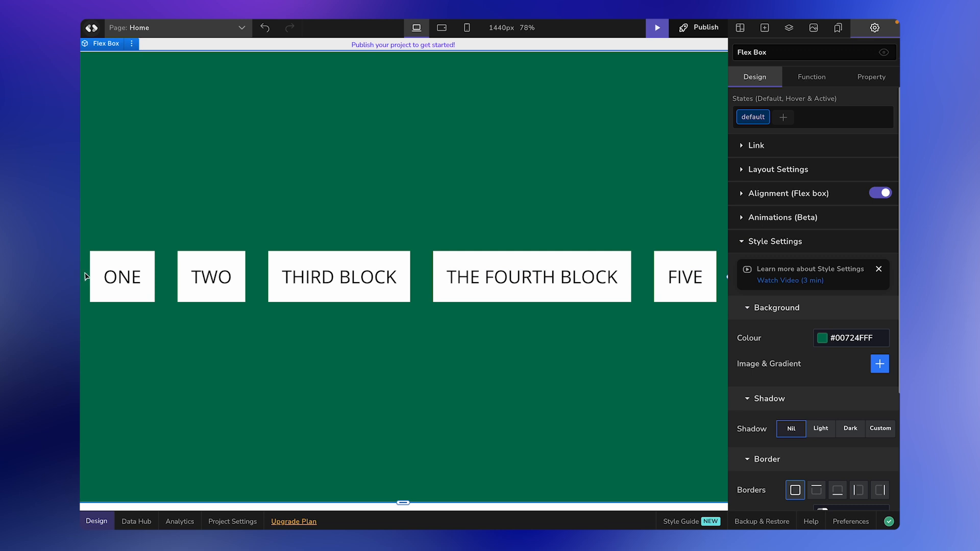
{"action": "left_click", "coordinate": [422, 228]}
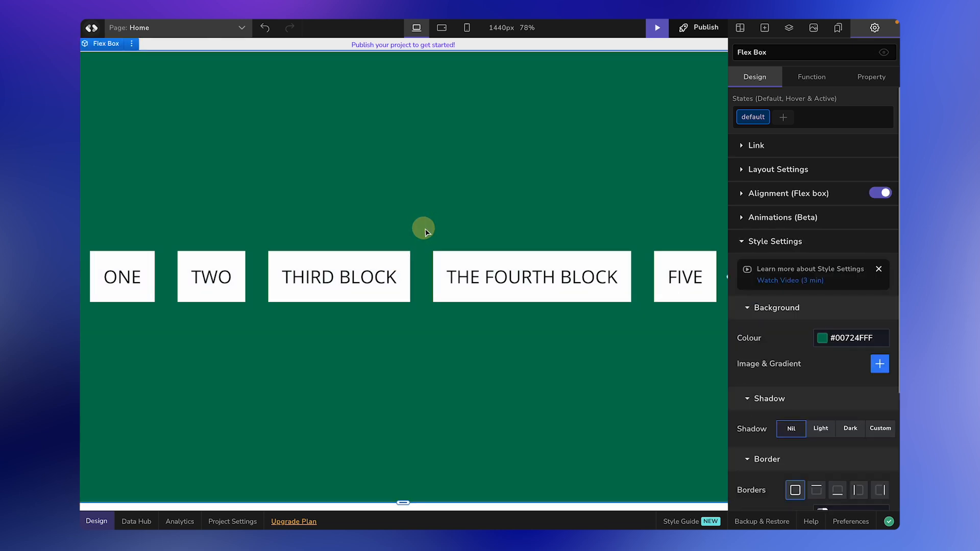
{"action": "left_click", "coordinate": [745, 195]}
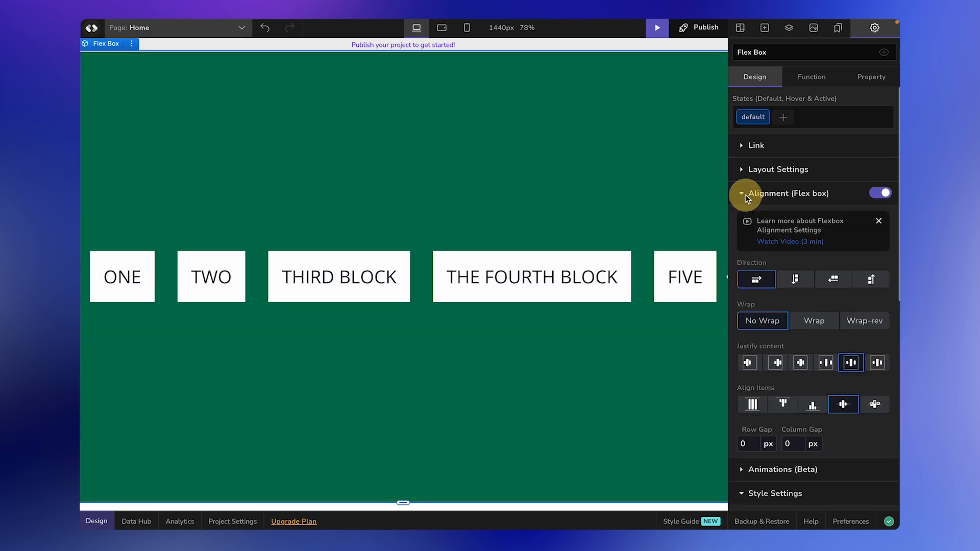
{"action": "left_click", "coordinate": [879, 364]}
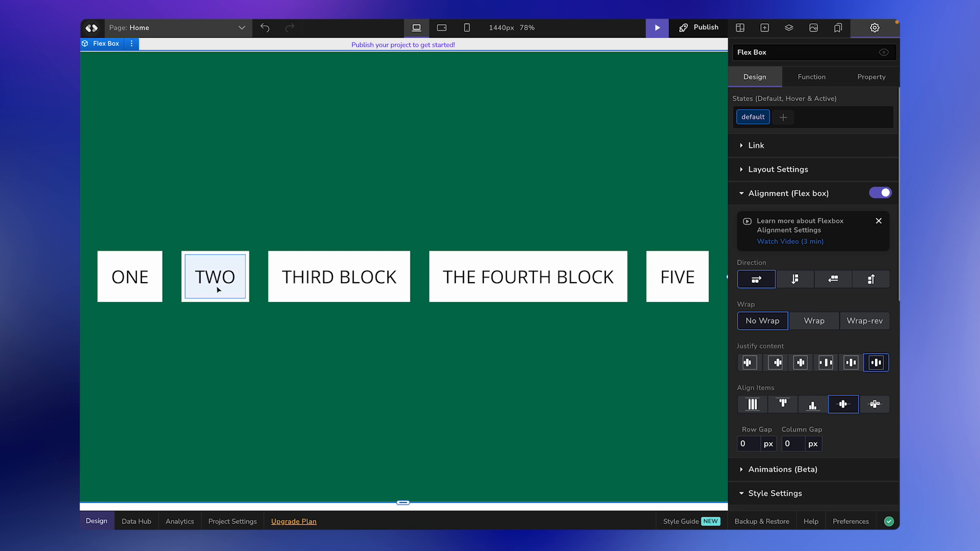
Step: Change THE FOURTH BLOCK label to FOUR
{"action": "left_click", "coordinate": [530, 266]}
{"action": "triple_click", "coordinate": [768, 281]}
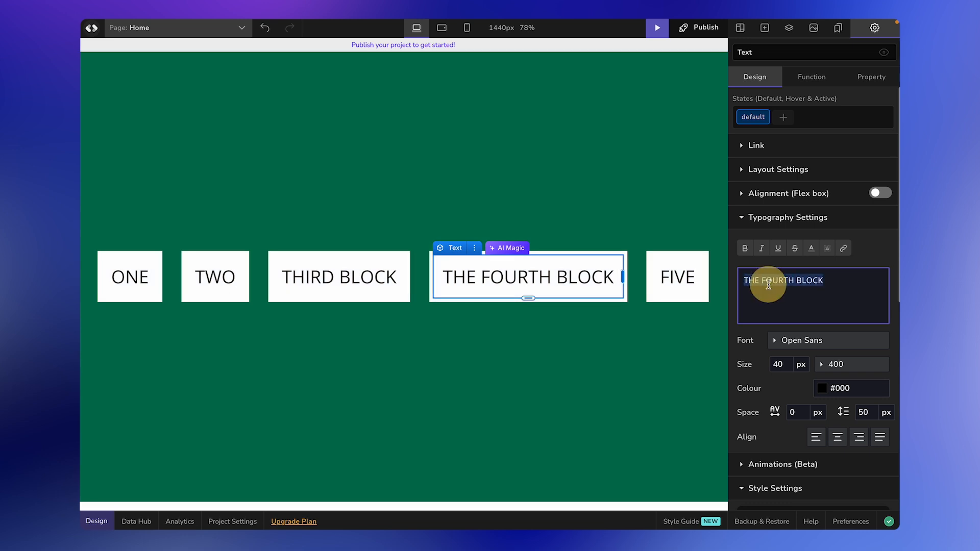
{"action": "type", "text": "FOUR"}
{"action": "left_click", "coordinate": [609, 276]}
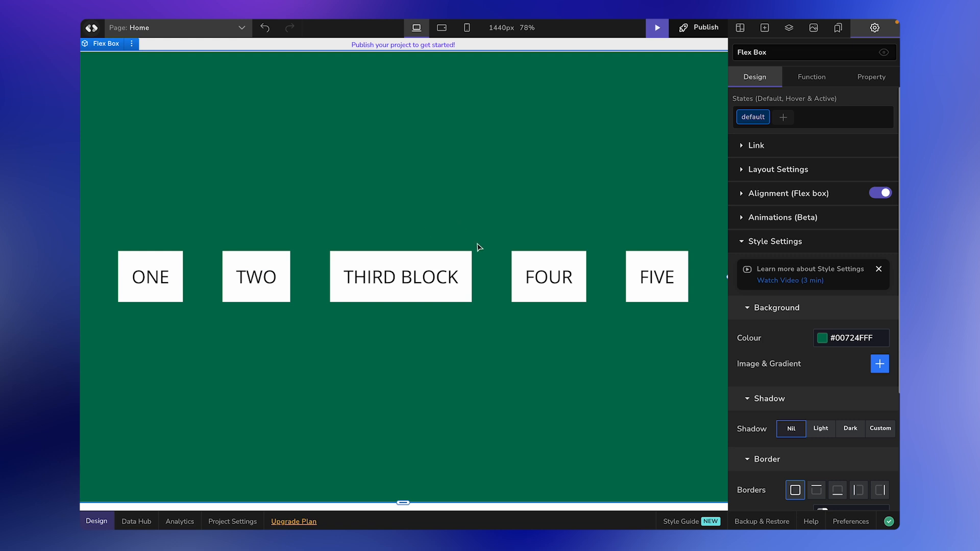
Step: Shorten the THIRD BLOCK label to THIRD and expand the row's Alignment (Flex box) options
{"action": "double_click", "coordinate": [441, 278]}
{"action": "left_click", "coordinate": [393, 310]}
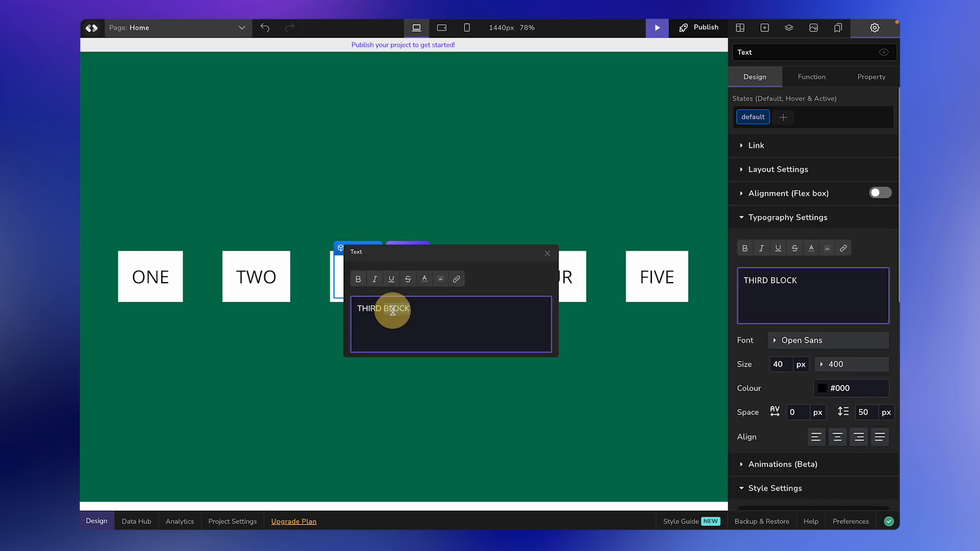
{"action": "key", "text": "BackSpace"}
{"action": "left_click", "coordinate": [435, 119]}
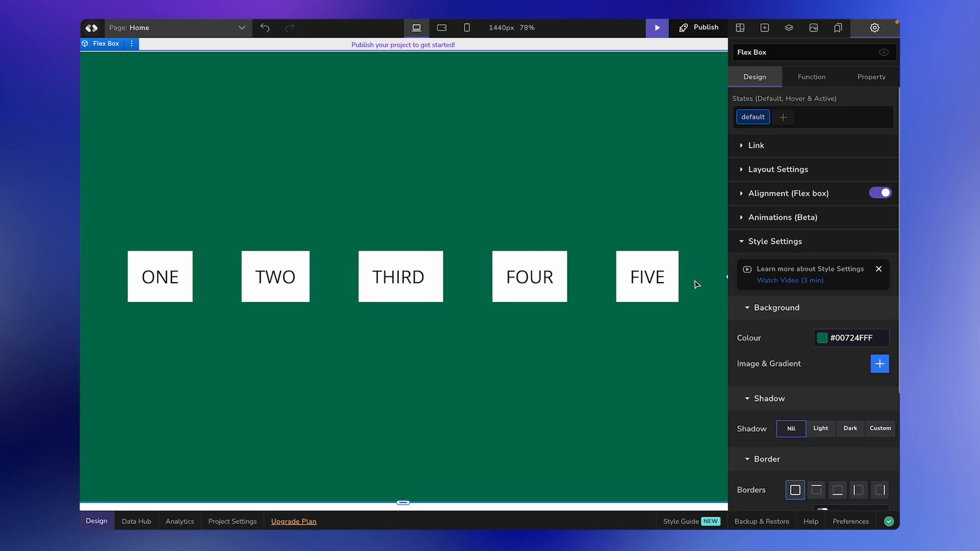
{"action": "left_click", "coordinate": [742, 193]}
{"action": "scroll", "coordinate": [790, 367], "scroll_direction": "down", "scroll_amount": 2}
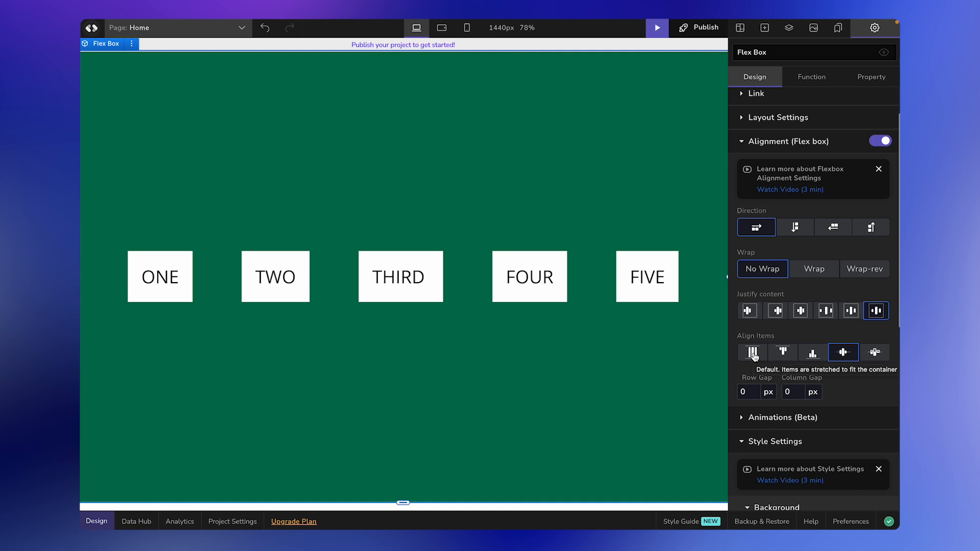
{"action": "left_click", "coordinate": [756, 357]}
{"action": "left_click", "coordinate": [813, 358]}
{"action": "left_click", "coordinate": [843, 353]}
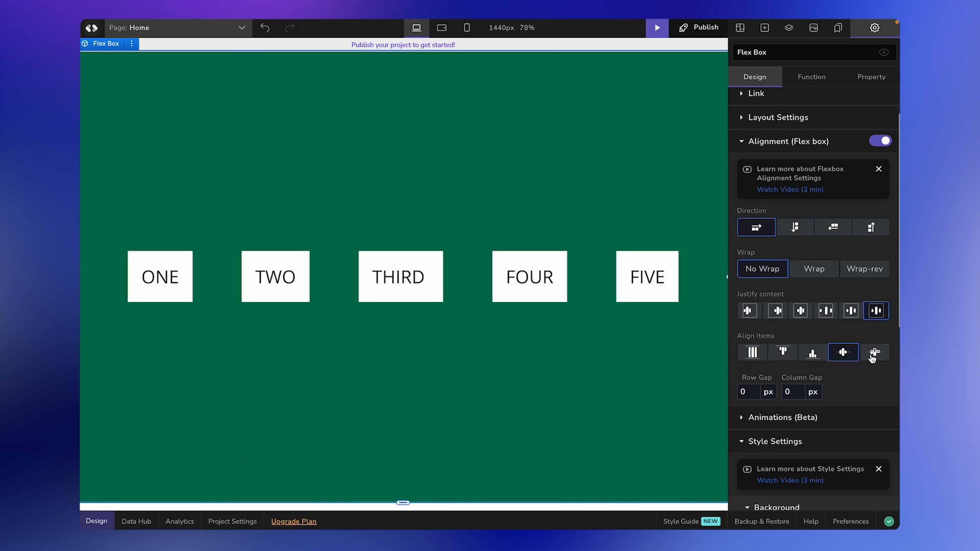
{"action": "left_click", "coordinate": [875, 352]}
{"action": "left_click", "coordinate": [843, 352]}
{"action": "mouse_move", "coordinate": [797, 300]}
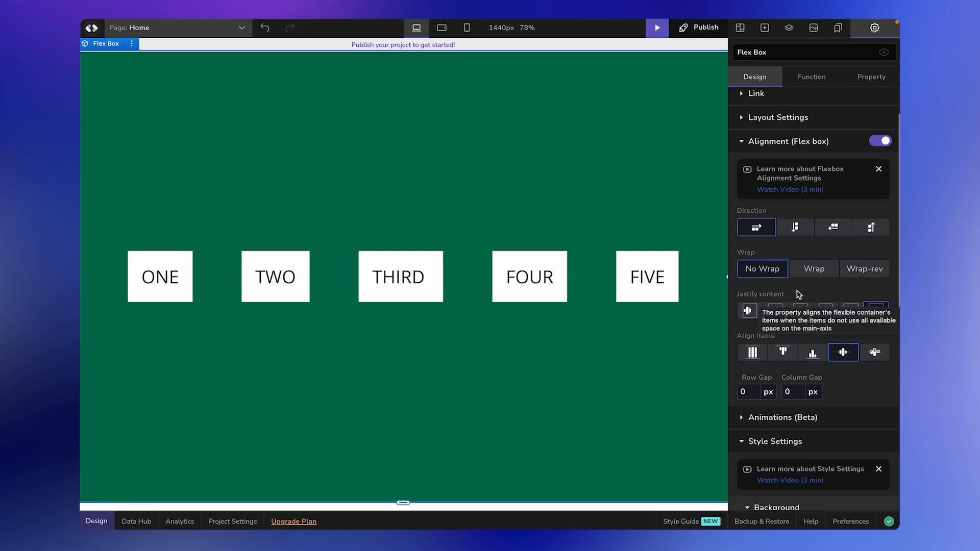
Step: Make three Ctrl+D copies of FIVE, labelled SIXTY, TWELVE and SEVEN
{"action": "left_click", "coordinate": [676, 265]}
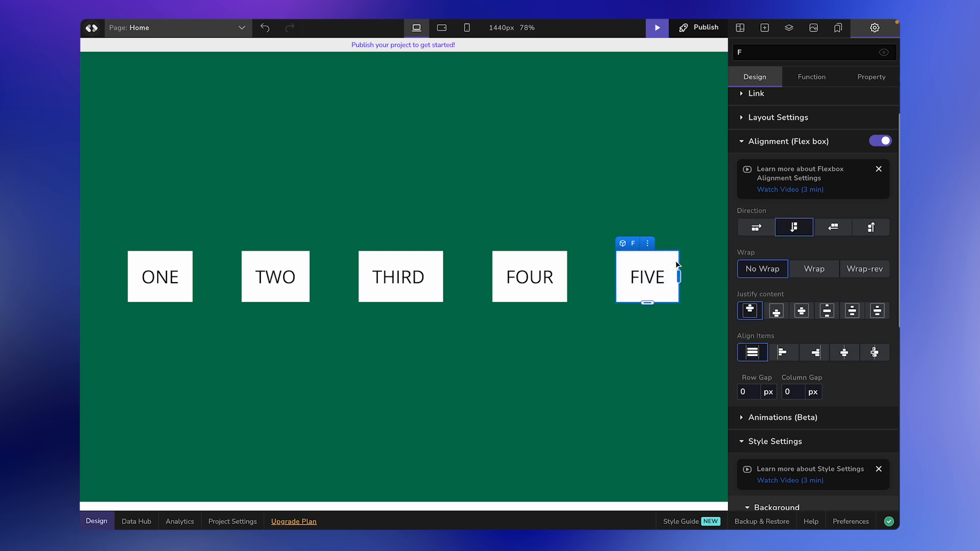
{"action": "key", "text": "ctrl+d"}
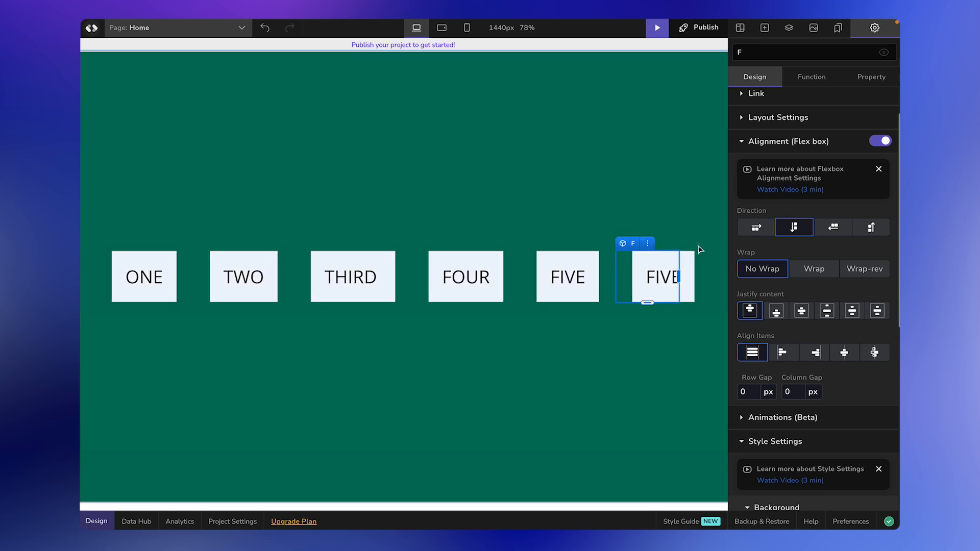
{"action": "key", "text": "ctrl+d"}
{"action": "key", "text": "ctrl+d"}
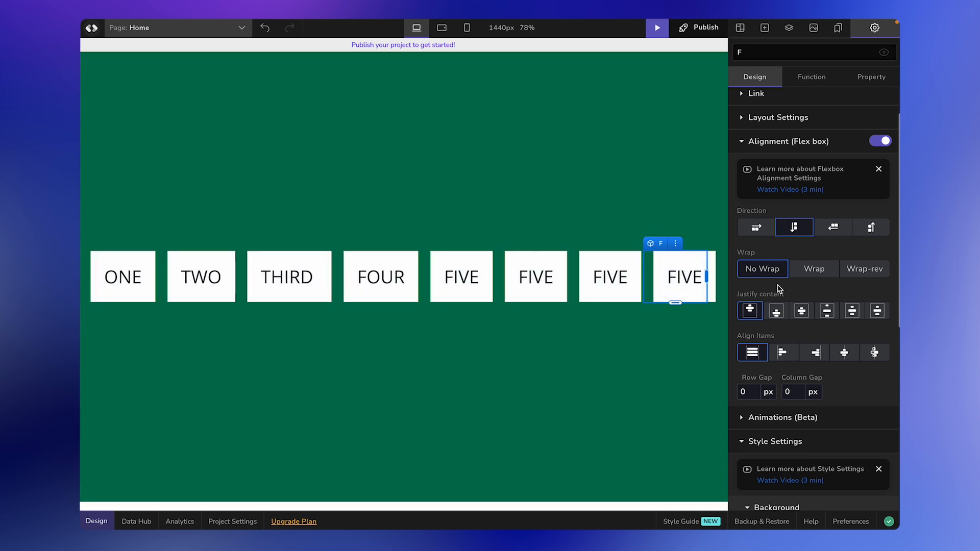
{"action": "double_click", "coordinate": [547, 285]}
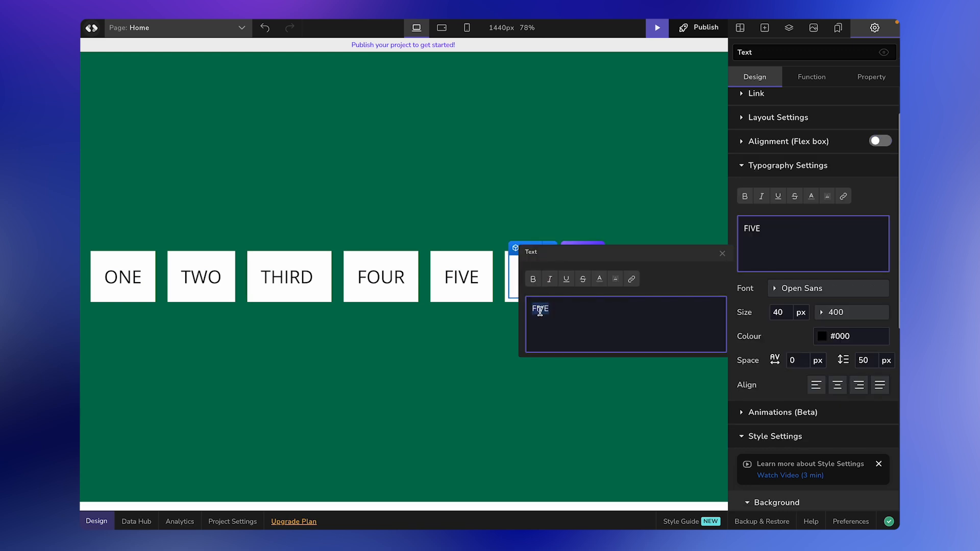
{"action": "type", "text": "SIXTY"}
{"action": "double_click", "coordinate": [634, 303]}
{"action": "type", "text": "TWELVE"}
{"action": "left_click", "coordinate": [587, 428]}
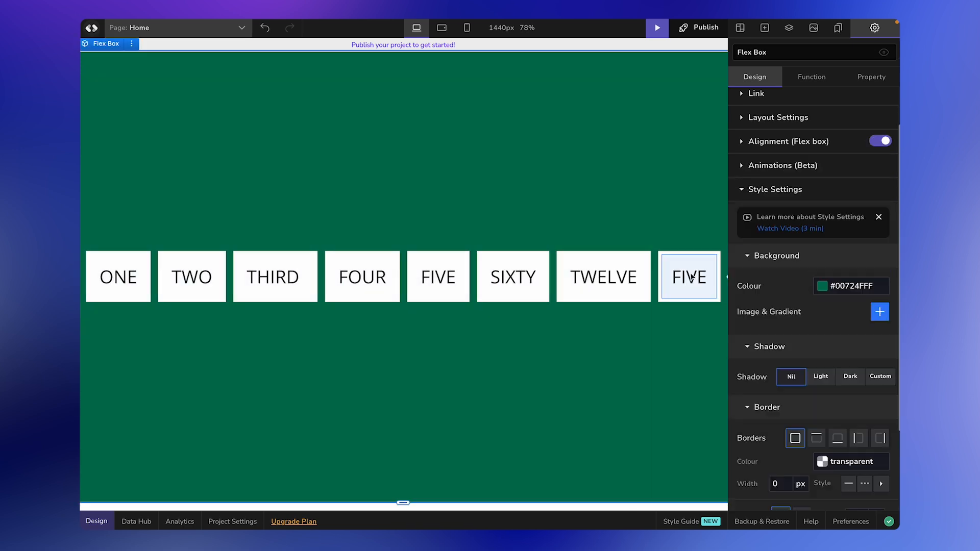
{"action": "double_click", "coordinate": [692, 307]}
{"action": "type", "text": "SEVEN"}
{"action": "left_click", "coordinate": [586, 432]}
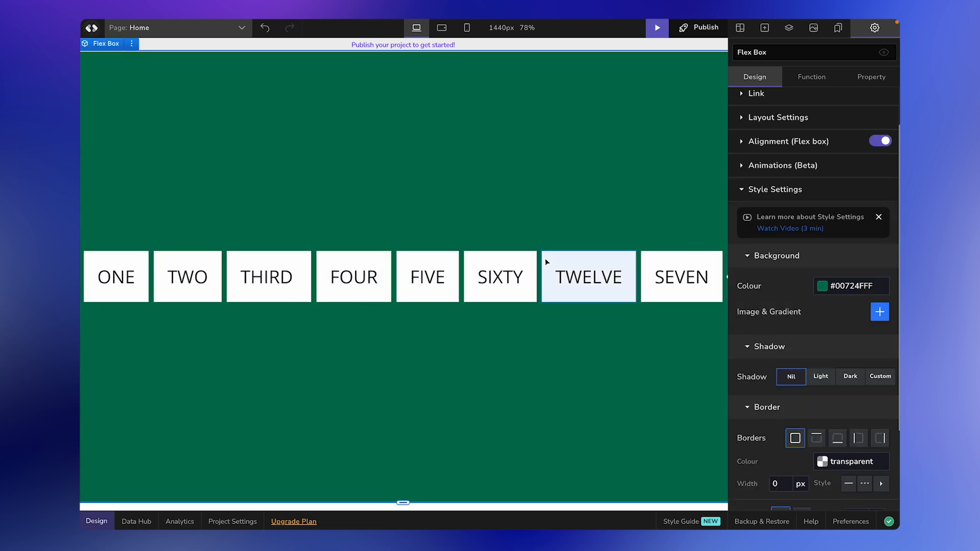
Step: Set the row's flex direction to row-reverse with No Wrap, after trying column, row and Wrap
{"action": "left_click", "coordinate": [743, 143]}
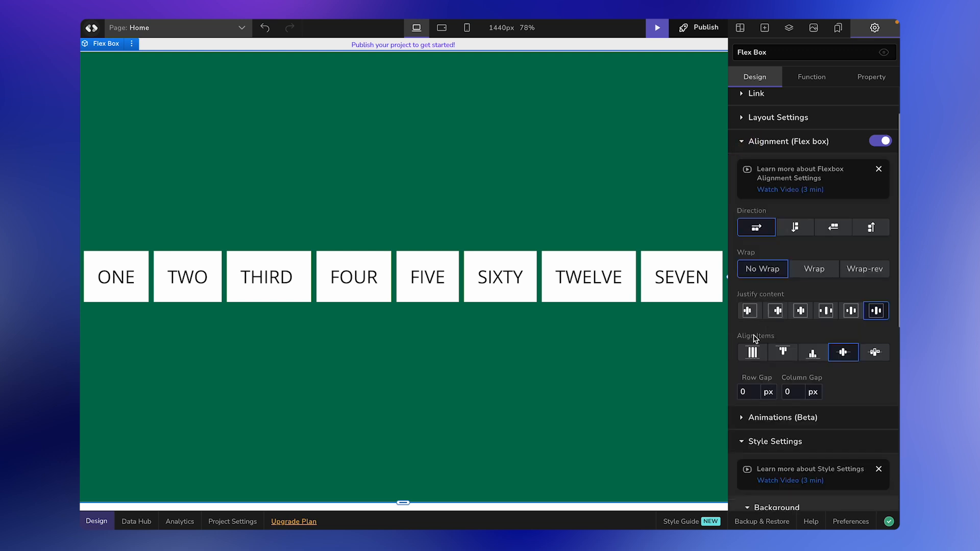
{"action": "left_click", "coordinate": [795, 228]}
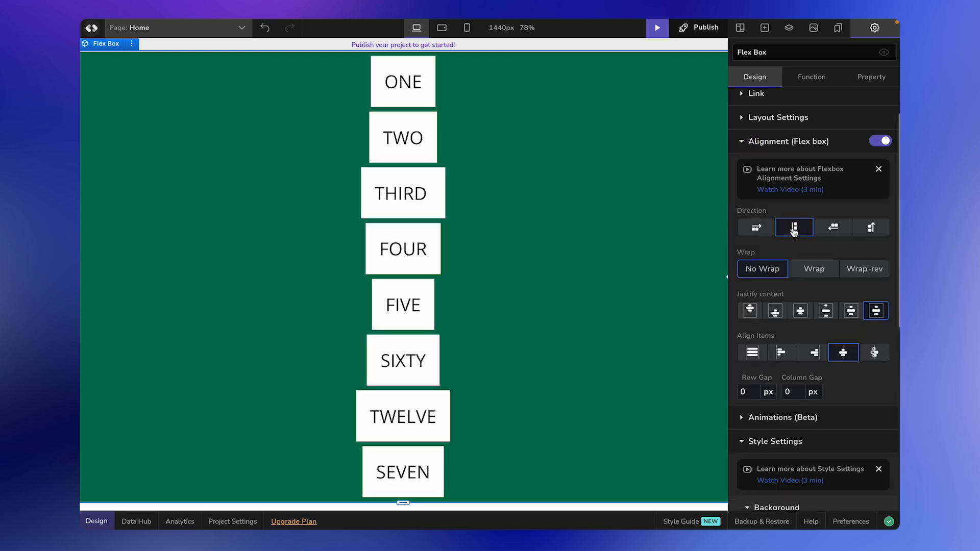
{"action": "left_click", "coordinate": [757, 228]}
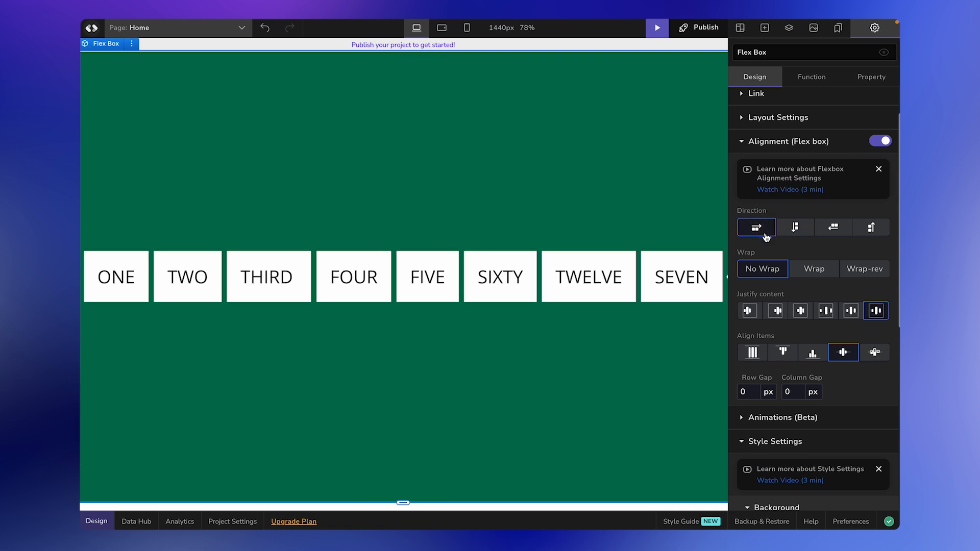
{"action": "left_click", "coordinate": [829, 229]}
{"action": "left_click", "coordinate": [814, 270]}
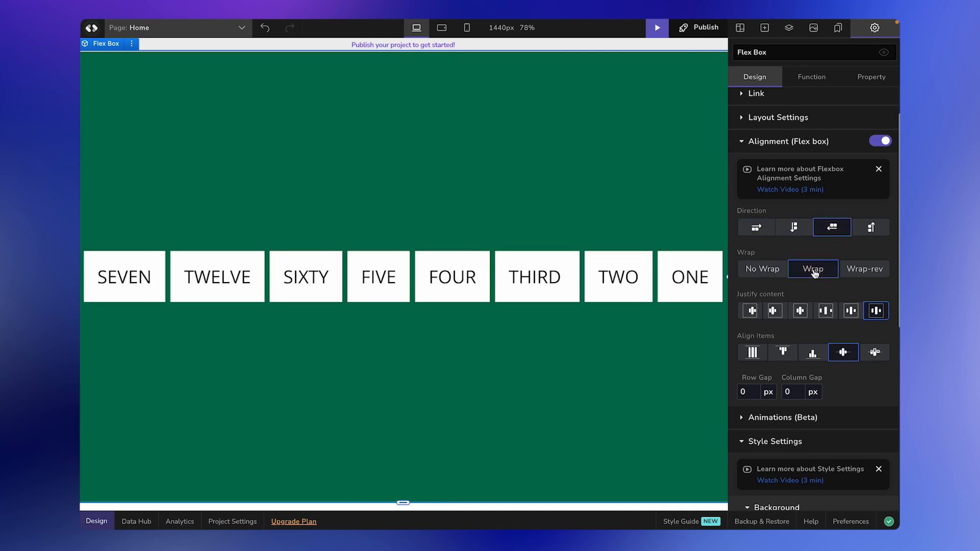
{"action": "left_click", "coordinate": [770, 271]}
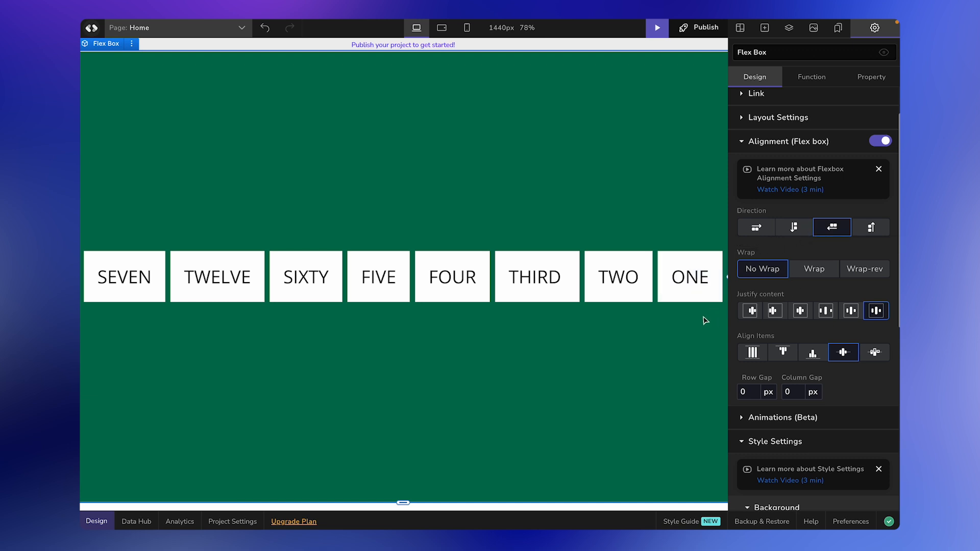
Step: Open the Design components library and browse its Hero, Features and Metrics sections
{"action": "scroll", "coordinate": [705, 321], "scroll_direction": "down", "scroll_amount": 1}
{"action": "scroll", "coordinate": [703, 320], "scroll_direction": "up", "scroll_amount": 1}
{"action": "scroll", "coordinate": [687, 329], "scroll_direction": "down", "scroll_amount": 1}
{"action": "scroll", "coordinate": [682, 317], "scroll_direction": "down", "scroll_amount": 2}
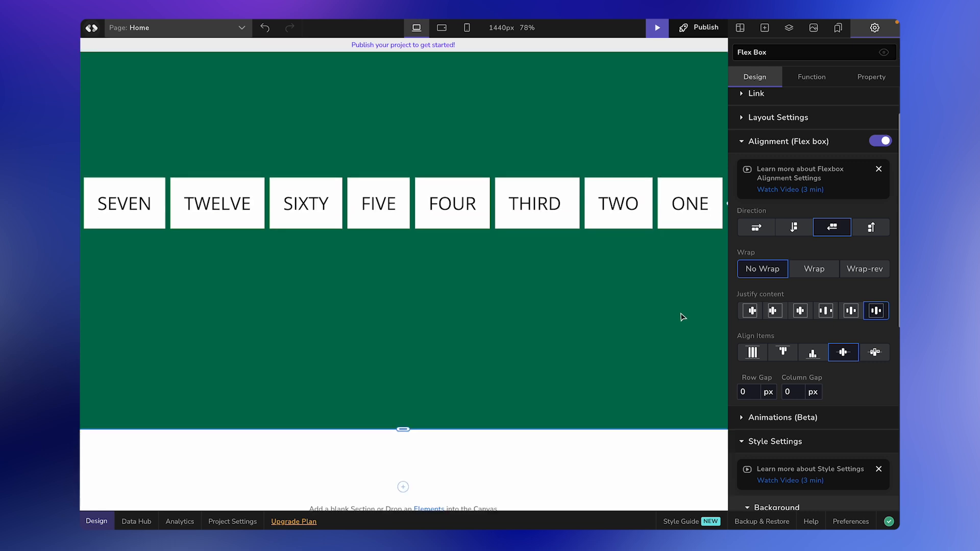
{"action": "scroll", "coordinate": [681, 291], "scroll_direction": "down", "scroll_amount": 2}
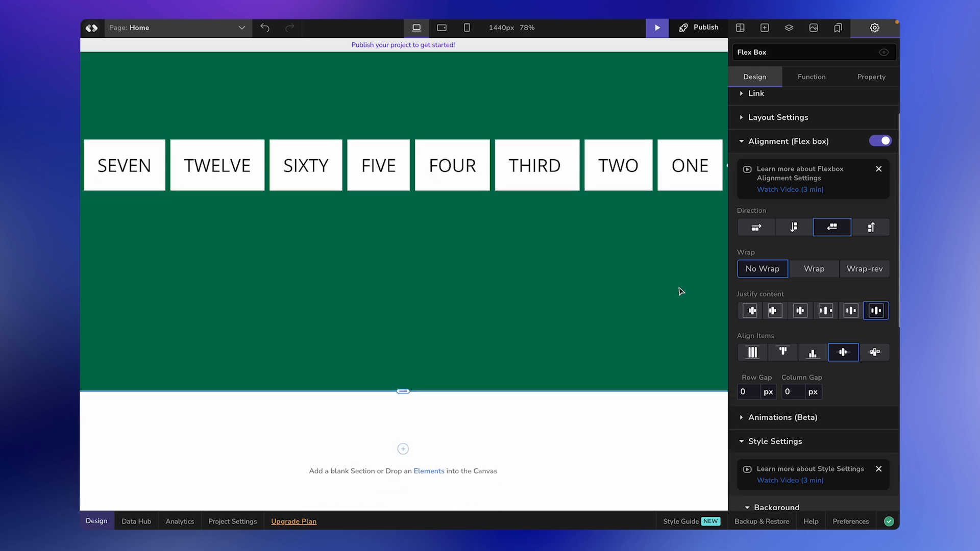
{"action": "left_click", "coordinate": [748, 32]}
{"action": "scroll", "coordinate": [779, 313], "scroll_direction": "down", "scroll_amount": 2}
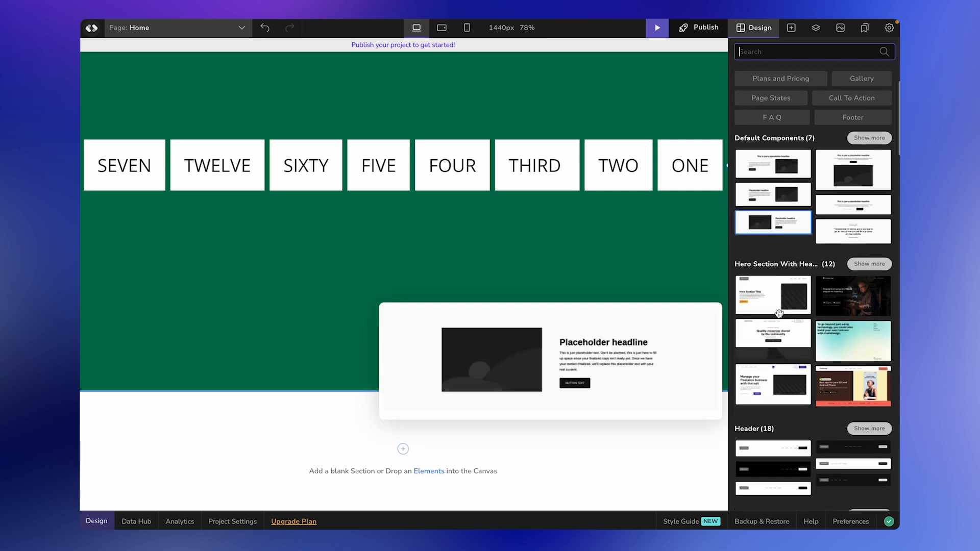
{"action": "scroll", "coordinate": [779, 313], "scroll_direction": "down", "scroll_amount": 10}
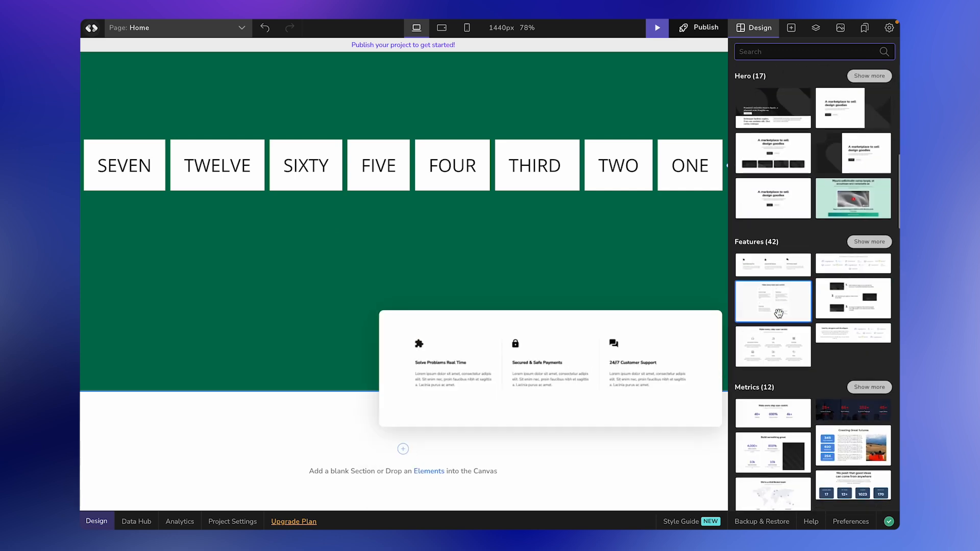
Step: Drag the six-card blog Feed component onto the Home page below the green row
{"action": "scroll", "coordinate": [779, 313], "scroll_direction": "down", "scroll_amount": 5}
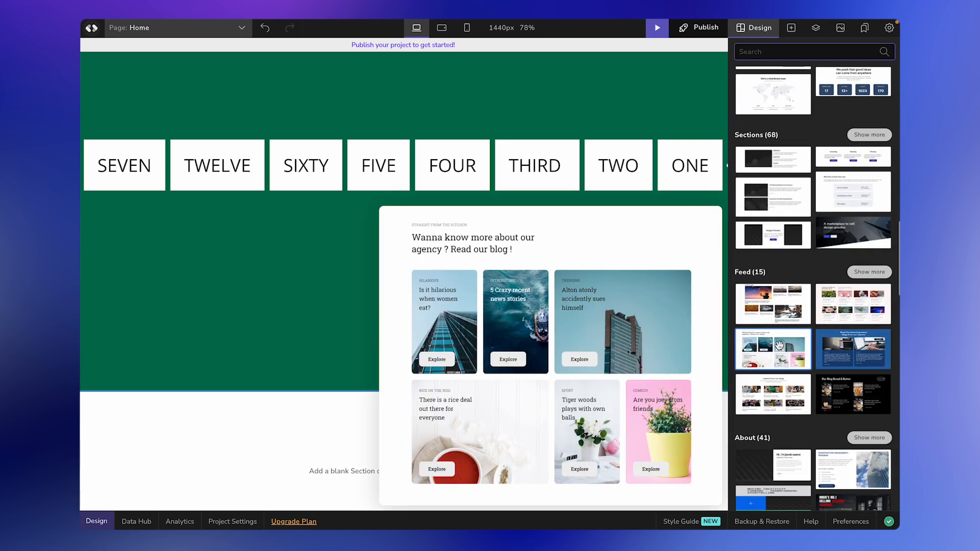
{"action": "left_click_drag", "start_coordinate": [787, 335], "coordinate": [559, 481]}
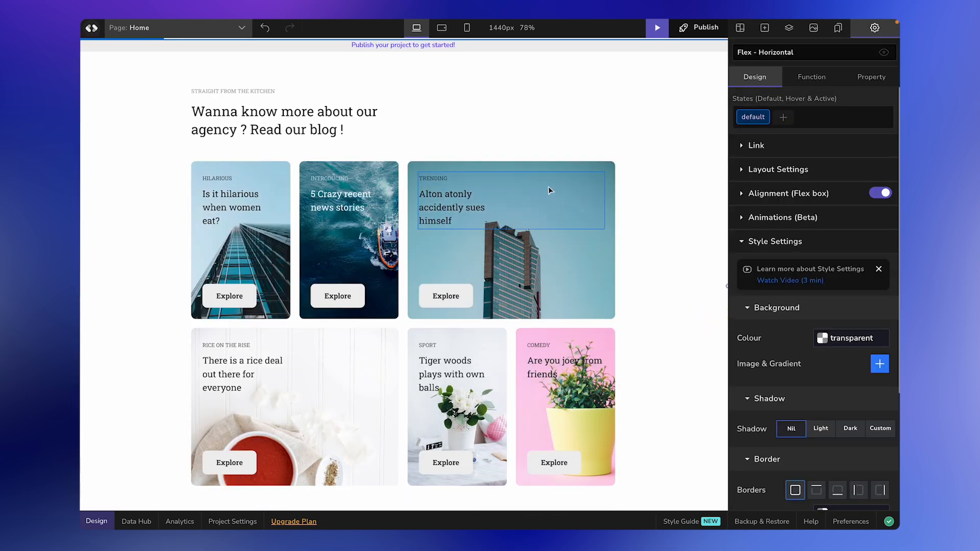
{"action": "left_click", "coordinate": [467, 28]}
{"action": "scroll", "coordinate": [458, 301], "scroll_direction": "down", "scroll_amount": 6}
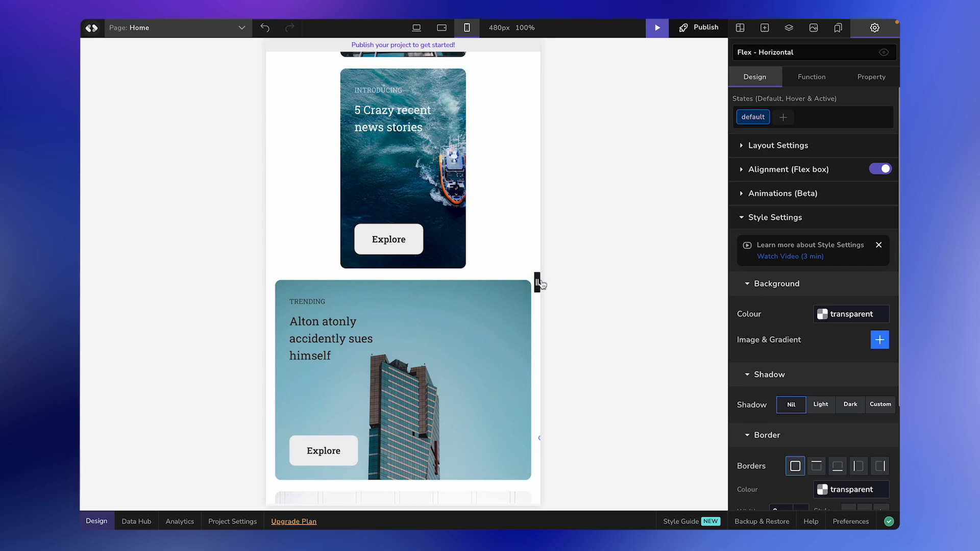
{"action": "left_click_drag", "start_coordinate": [538, 282], "coordinate": [673, 249]}
{"action": "scroll", "coordinate": [474, 223], "scroll_direction": "down", "scroll_amount": 10}
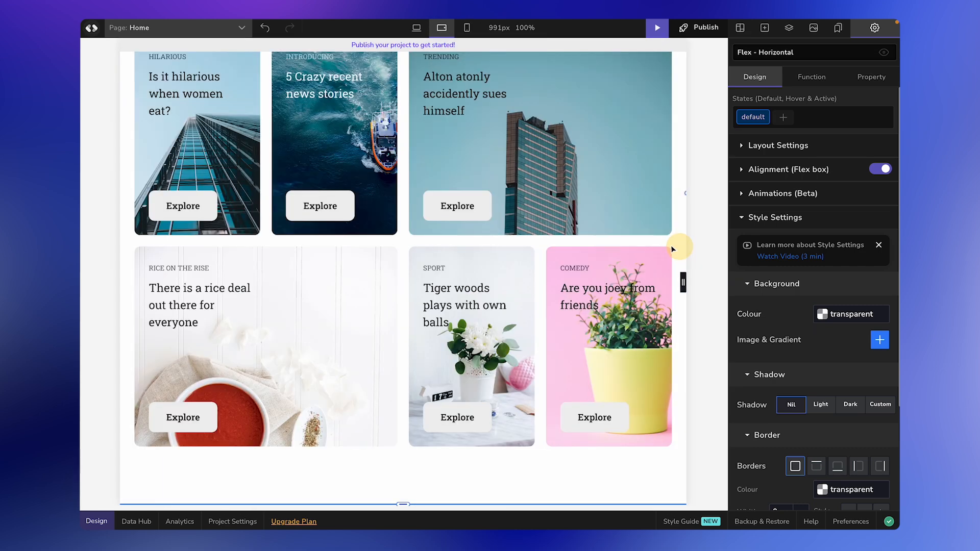
{"action": "left_click", "coordinate": [416, 28]}
{"action": "scroll", "coordinate": [516, 193], "scroll_direction": "up", "scroll_amount": 3}
{"action": "scroll", "coordinate": [528, 276], "scroll_direction": "down", "scroll_amount": 1}
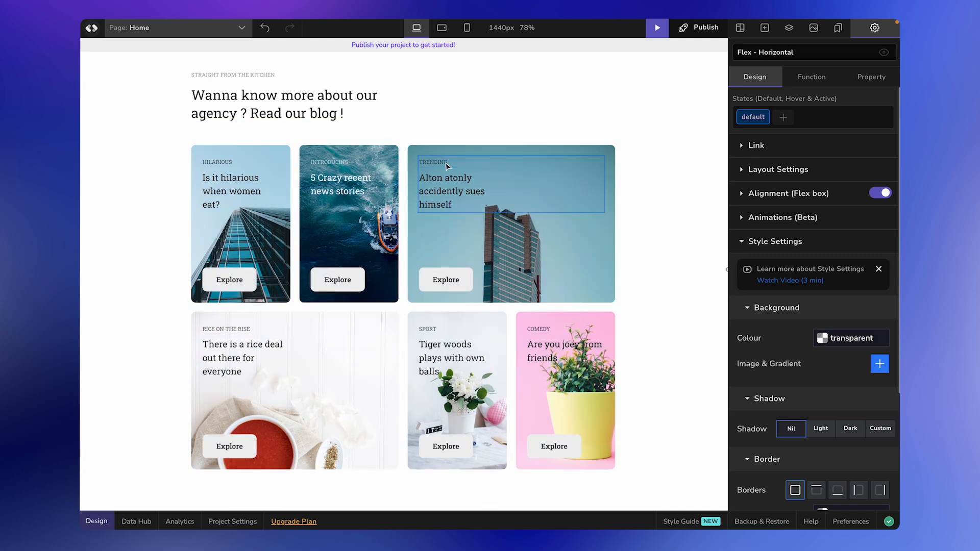
{"action": "left_click", "coordinate": [372, 135]}
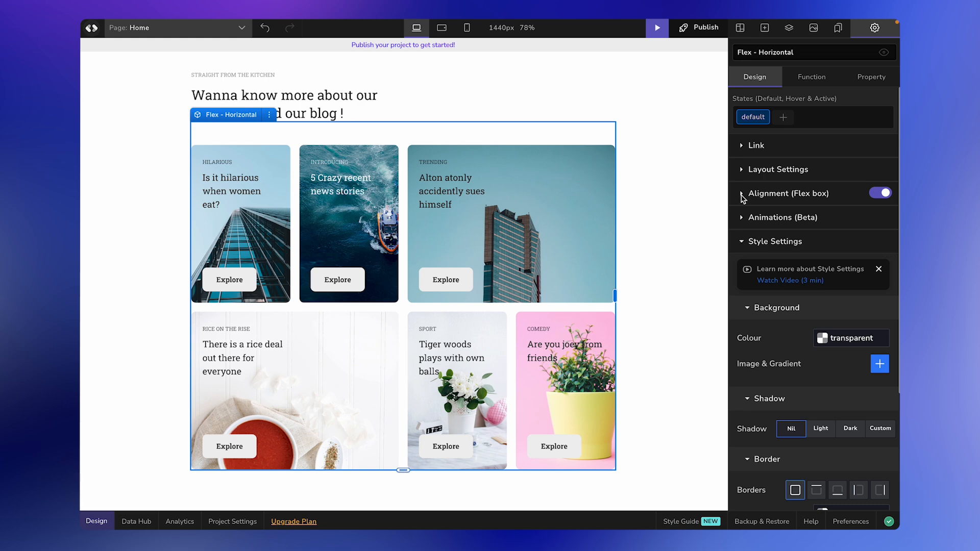
Step: Try No Wrap, Wrap and Wrap-reverse on the blog card container, finishing on Wrap
{"action": "left_click", "coordinate": [743, 198]}
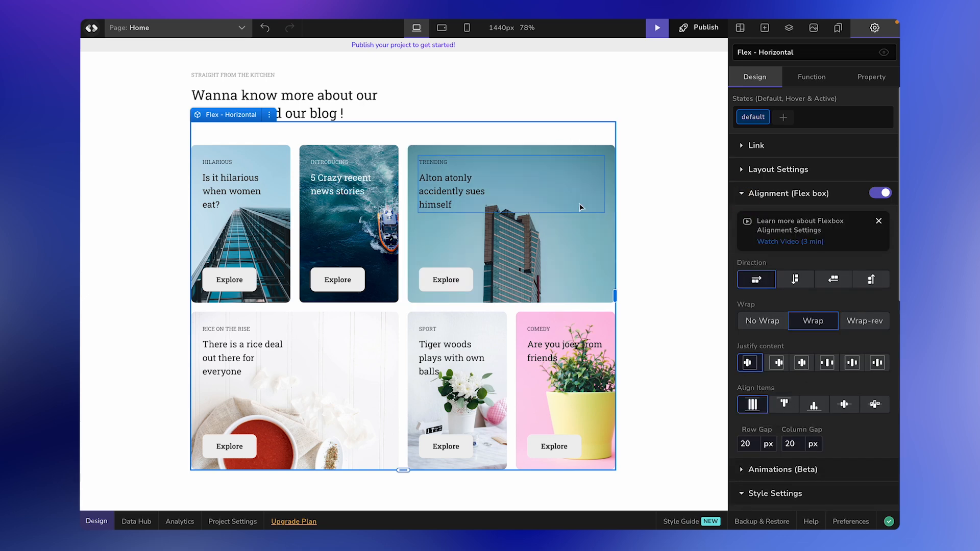
{"action": "scroll", "coordinate": [683, 301], "scroll_direction": "down", "scroll_amount": 1}
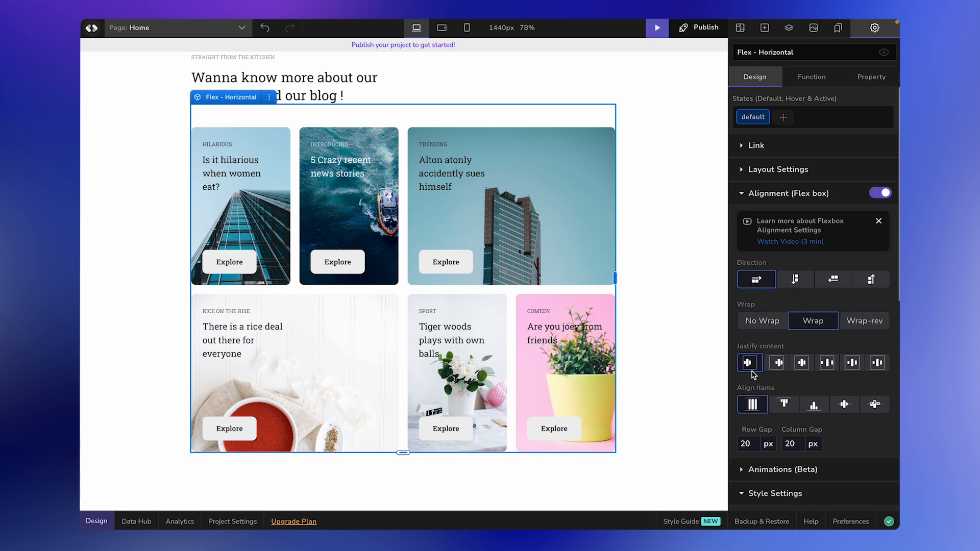
{"action": "scroll", "coordinate": [759, 369], "scroll_direction": "down", "scroll_amount": 1}
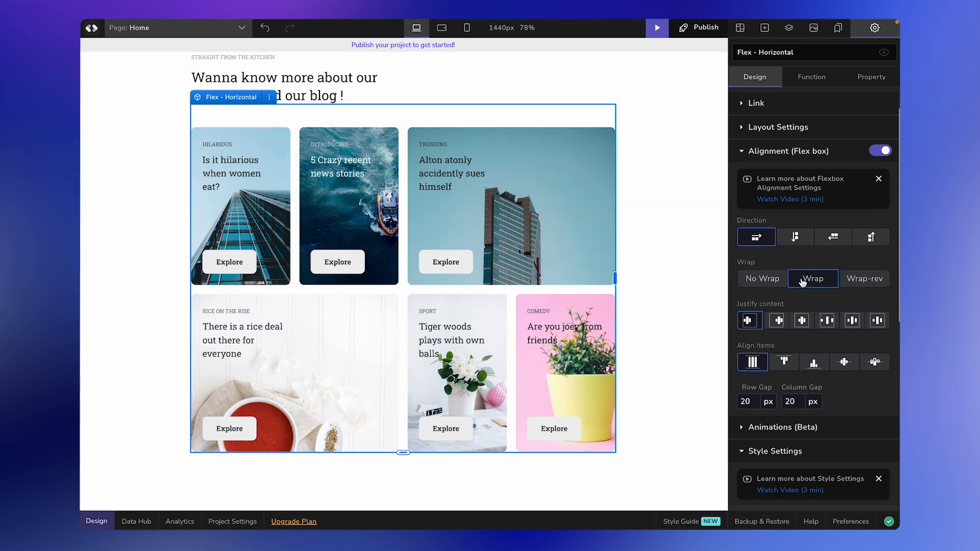
{"action": "left_click", "coordinate": [774, 280]}
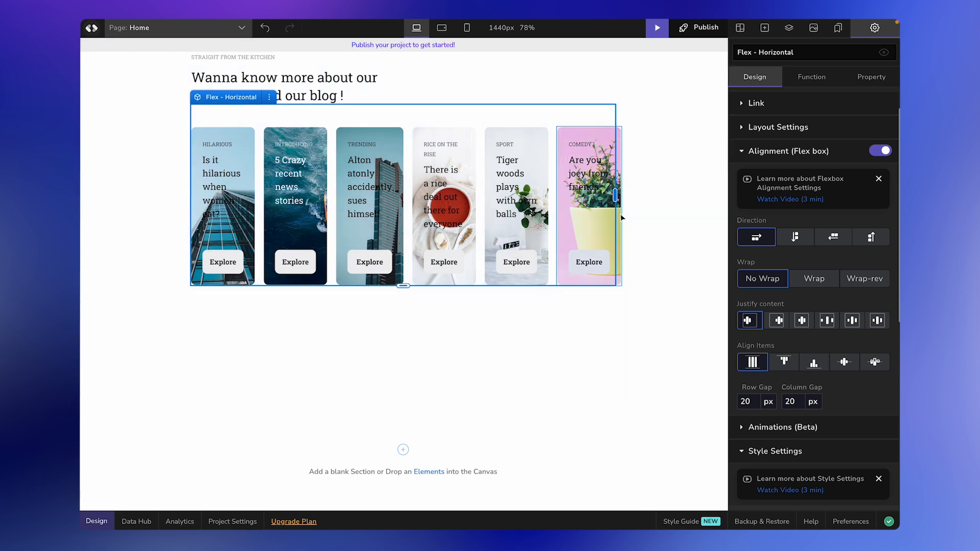
{"action": "left_click", "coordinate": [832, 284]}
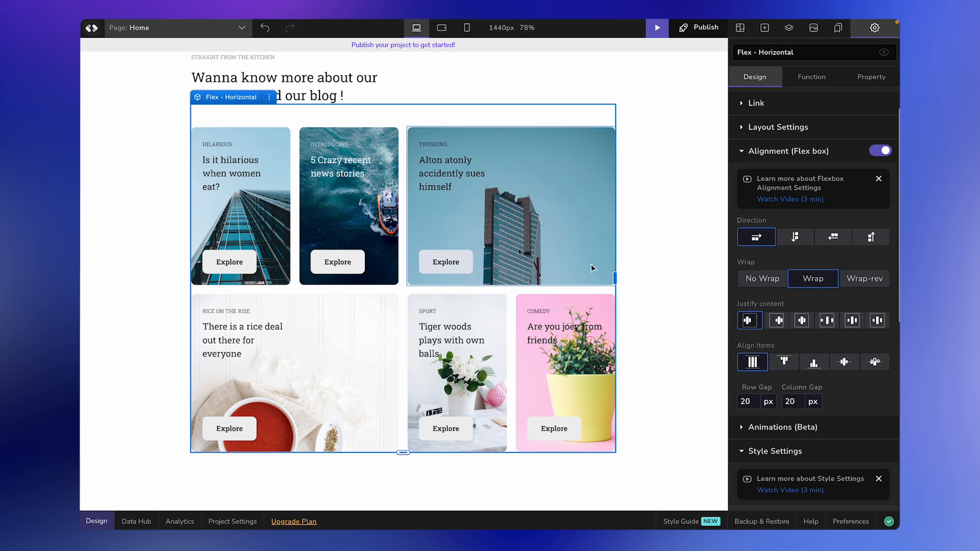
{"action": "left_click", "coordinate": [873, 283]}
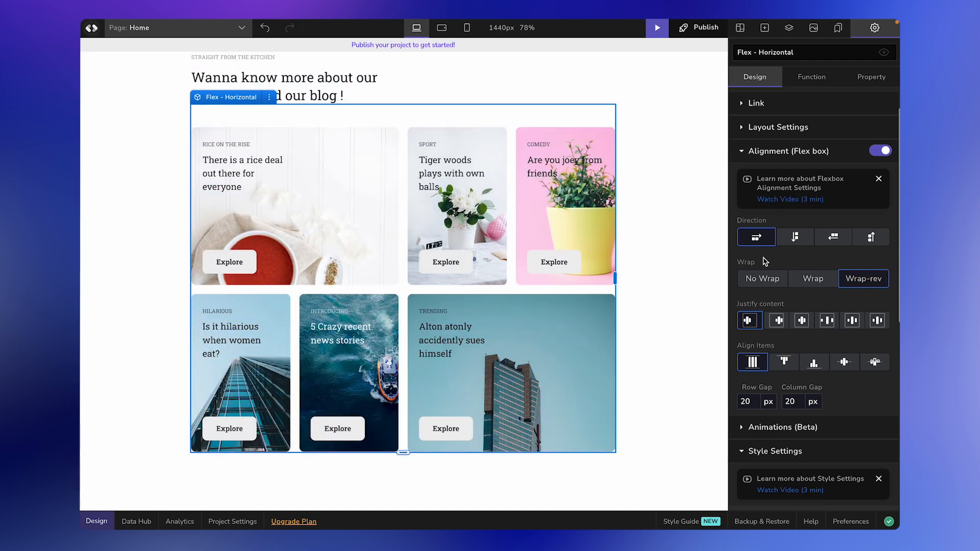
{"action": "left_click", "coordinate": [758, 279]}
{"action": "left_click", "coordinate": [809, 278]}
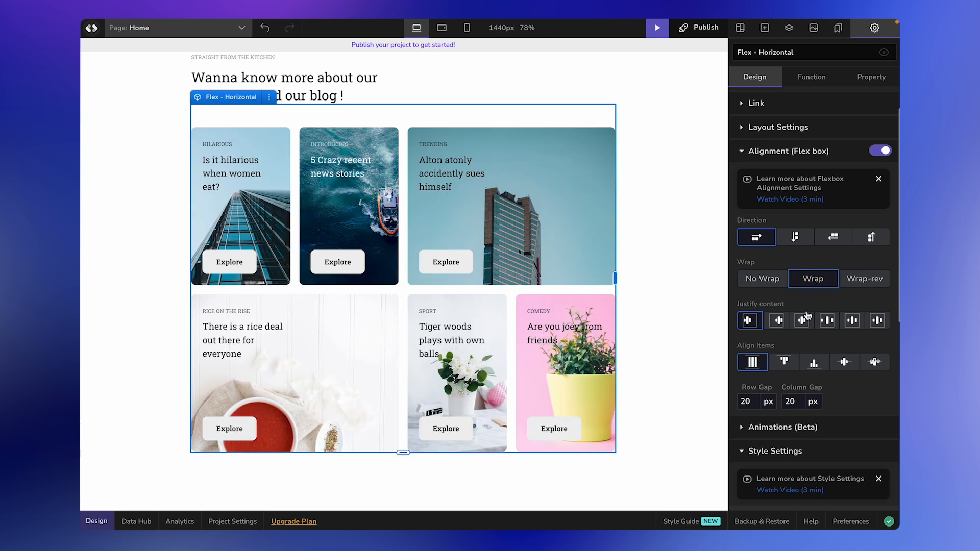
{"action": "scroll", "coordinate": [786, 312], "scroll_direction": "down", "scroll_amount": 1}
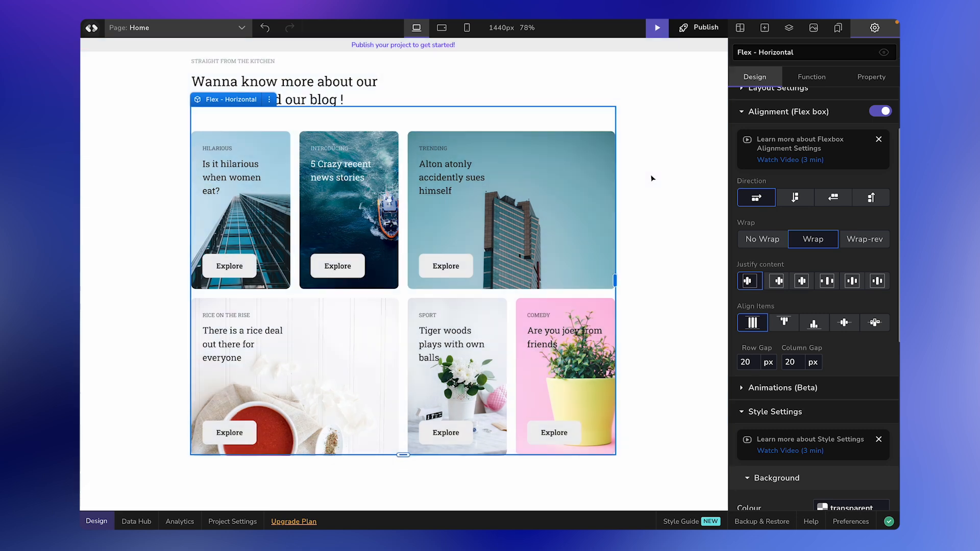
Step: In Layout Settings, change the blog card container width from 940 px to 100 %
{"action": "scroll", "coordinate": [617, 185], "scroll_direction": "up", "scroll_amount": 2}
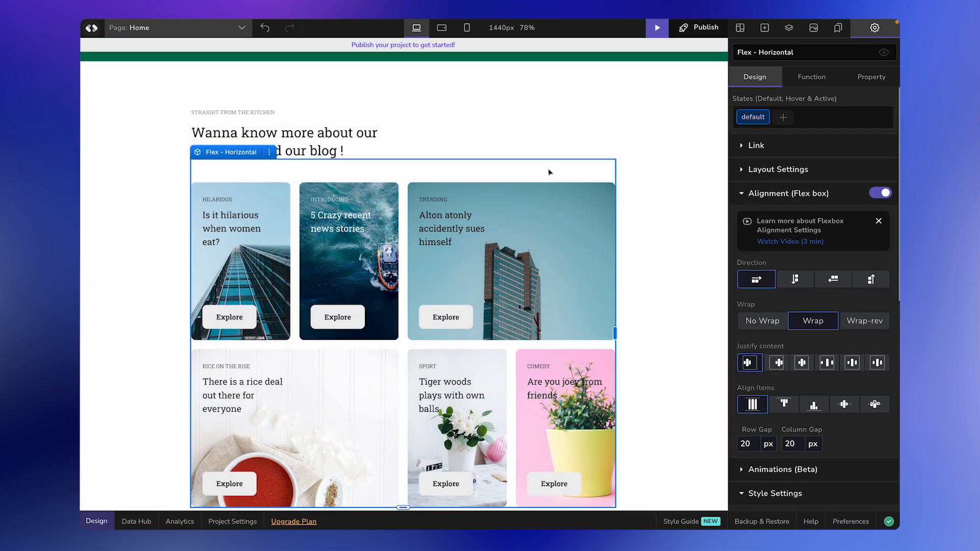
{"action": "left_click", "coordinate": [748, 169]}
{"action": "scroll", "coordinate": [804, 260], "scroll_direction": "down", "scroll_amount": 2}
{"action": "left_click", "coordinate": [790, 319]}
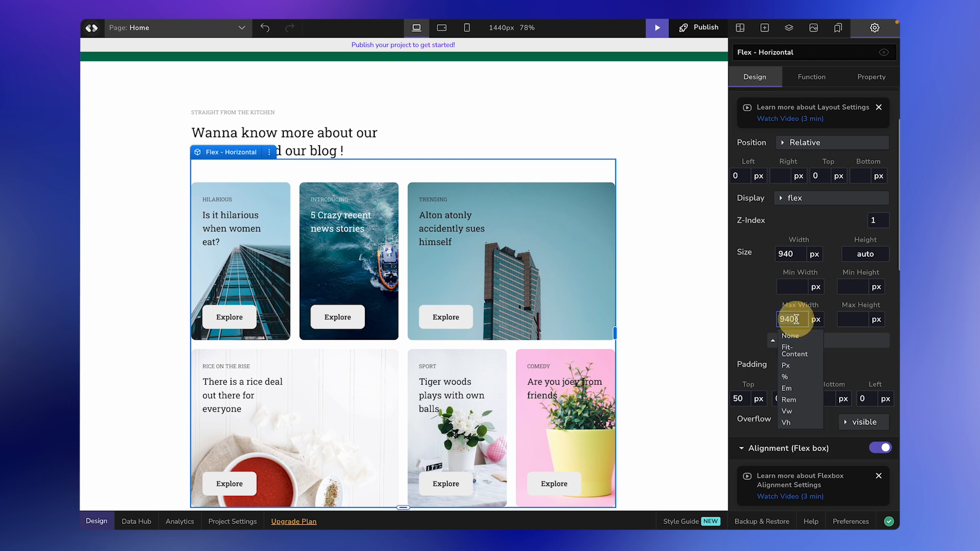
{"action": "left_click", "coordinate": [796, 255]}
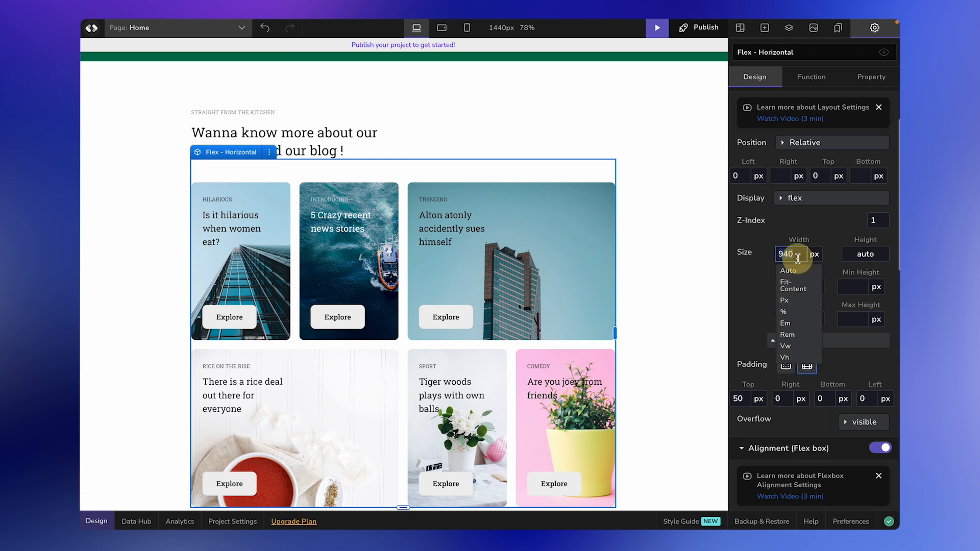
{"action": "left_click", "coordinate": [784, 311]}
{"action": "left_click", "coordinate": [781, 255]}
{"action": "type", "text": "1"}
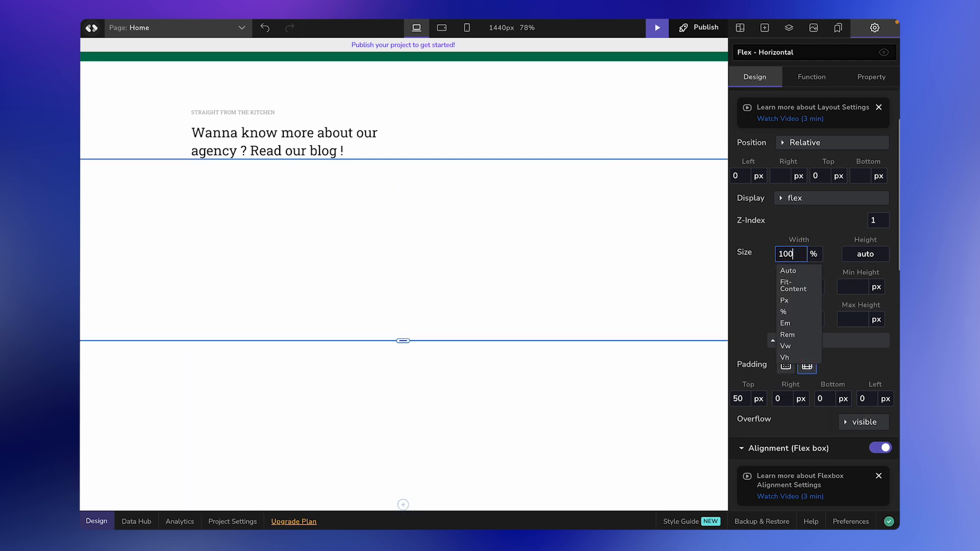
{"action": "type", "text": "00"}
{"action": "scroll", "coordinate": [574, 265], "scroll_direction": "down", "scroll_amount": 2}
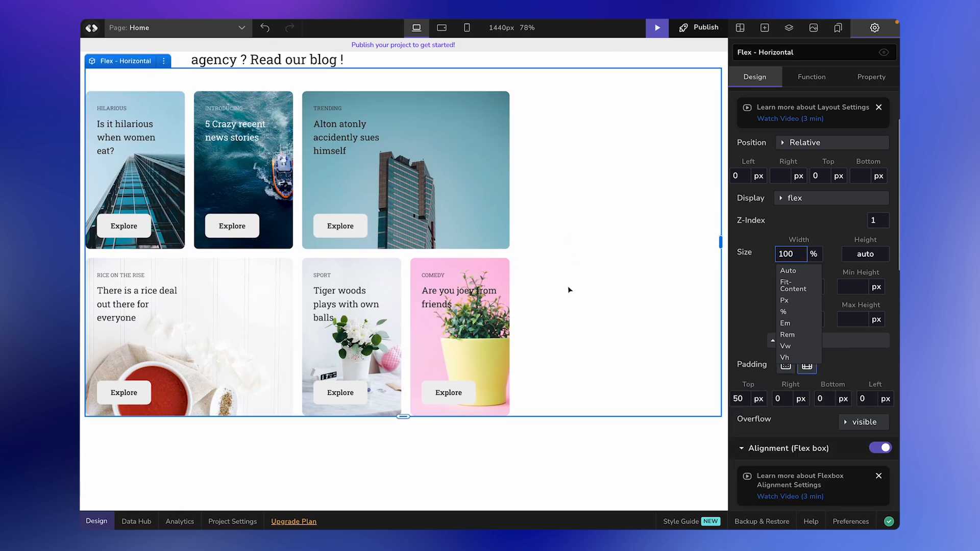
{"action": "scroll", "coordinate": [755, 153], "scroll_direction": "down", "scroll_amount": 7}
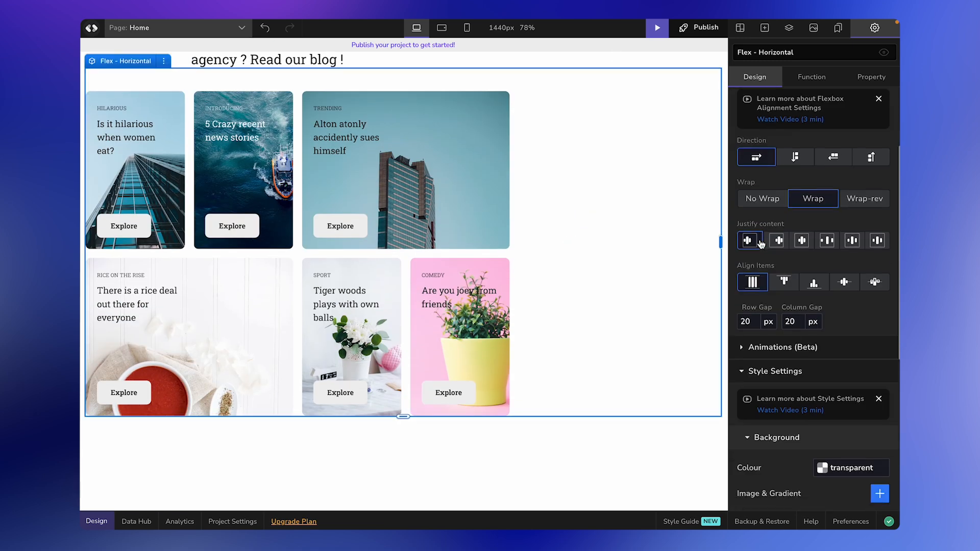
Step: Set the blog card container's Row Gap and Column Gap to 30 px each
{"action": "scroll", "coordinate": [761, 244], "scroll_direction": "down", "scroll_amount": 1}
{"action": "left_click", "coordinate": [782, 210]}
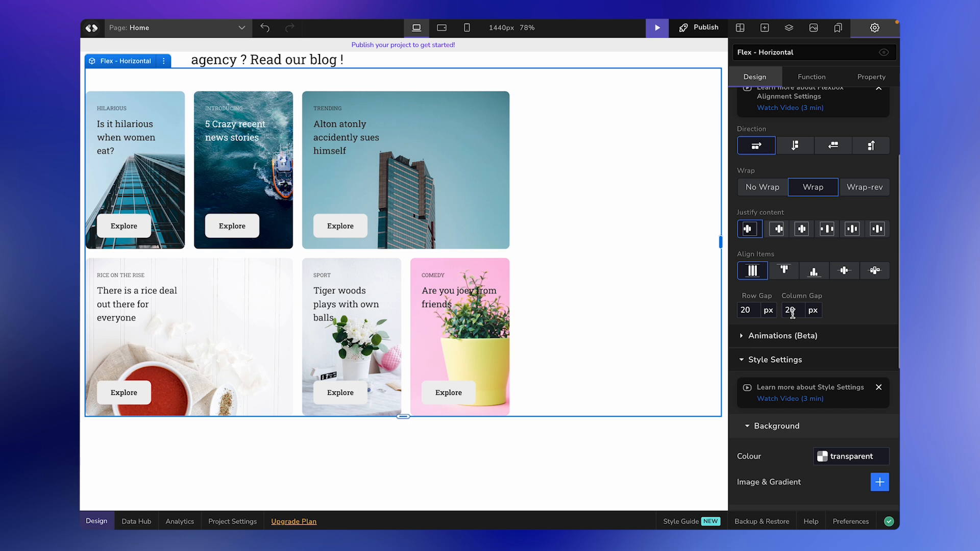
{"action": "double_click", "coordinate": [747, 311]}
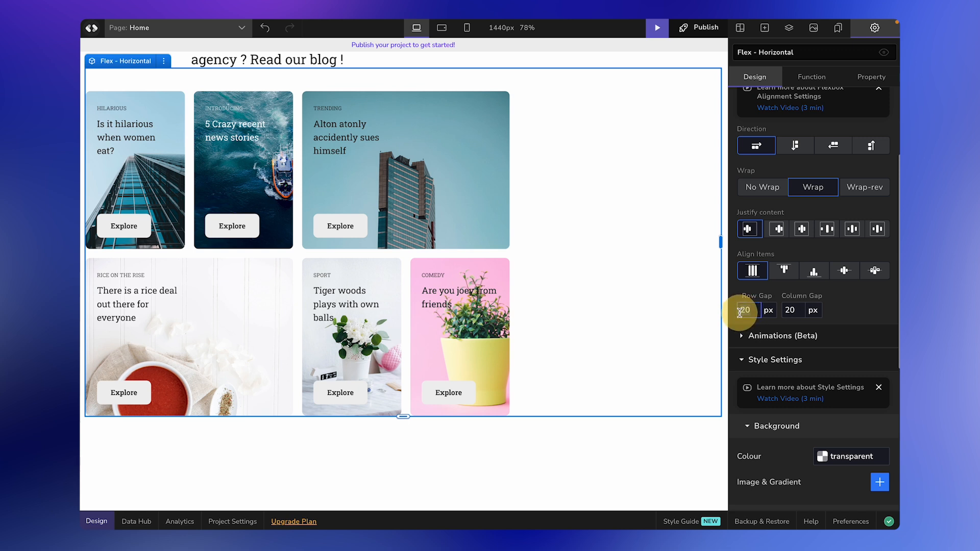
{"action": "type", "text": "30"}
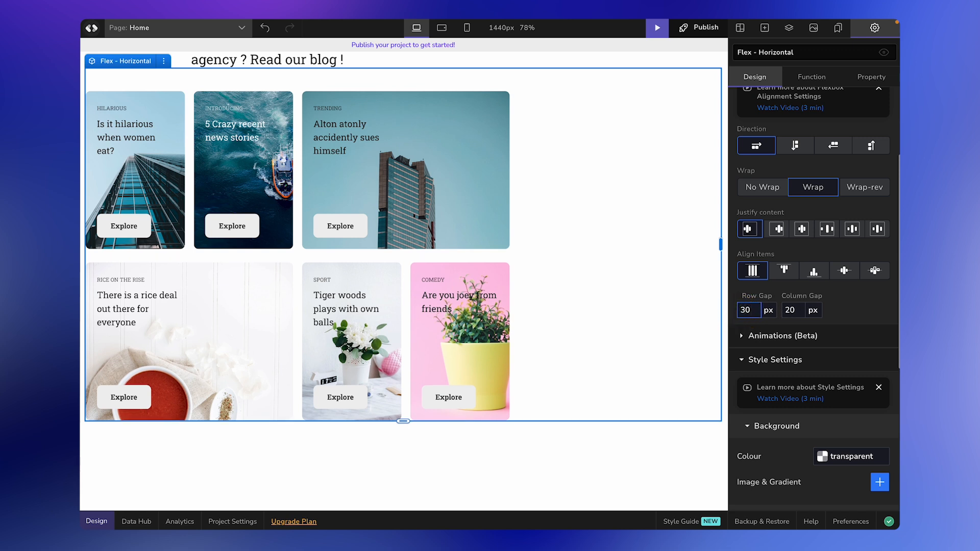
{"action": "double_click", "coordinate": [790, 310]}
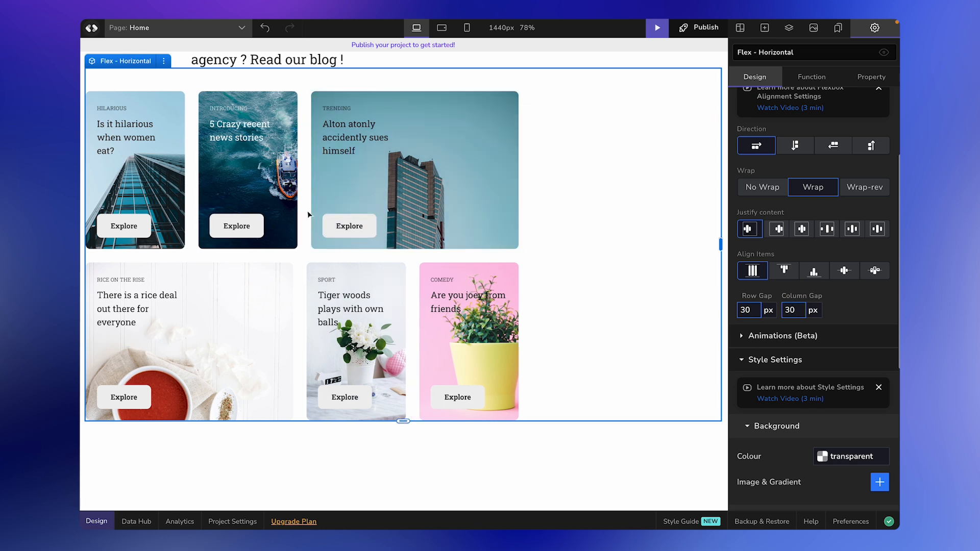
Step: Set Align Items to center and Justify content to space-evenly after trying the other justify options
{"action": "left_click", "coordinate": [778, 230]}
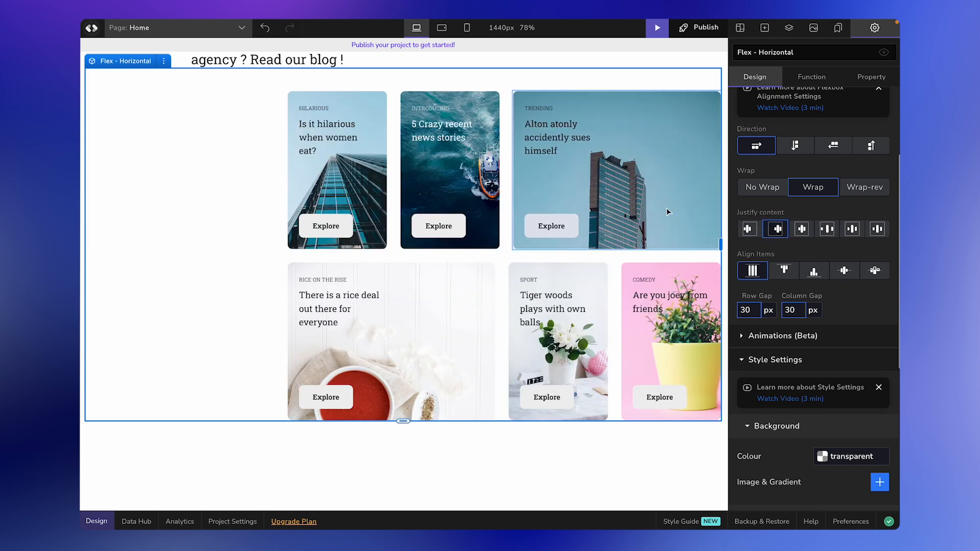
{"action": "left_click", "coordinate": [803, 233]}
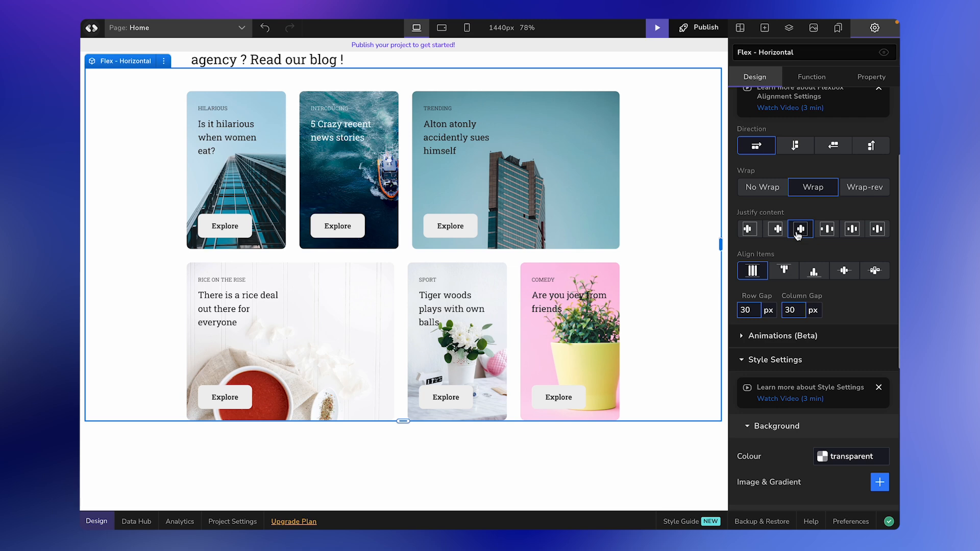
{"action": "left_click", "coordinate": [843, 271]}
{"action": "left_click", "coordinate": [826, 230]}
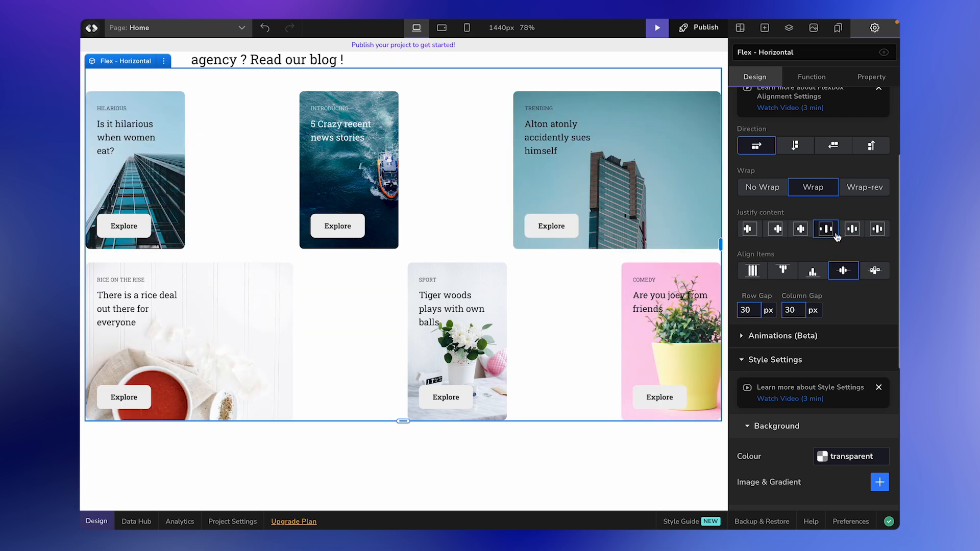
{"action": "left_click", "coordinate": [851, 229]}
{"action": "left_click", "coordinate": [878, 229]}
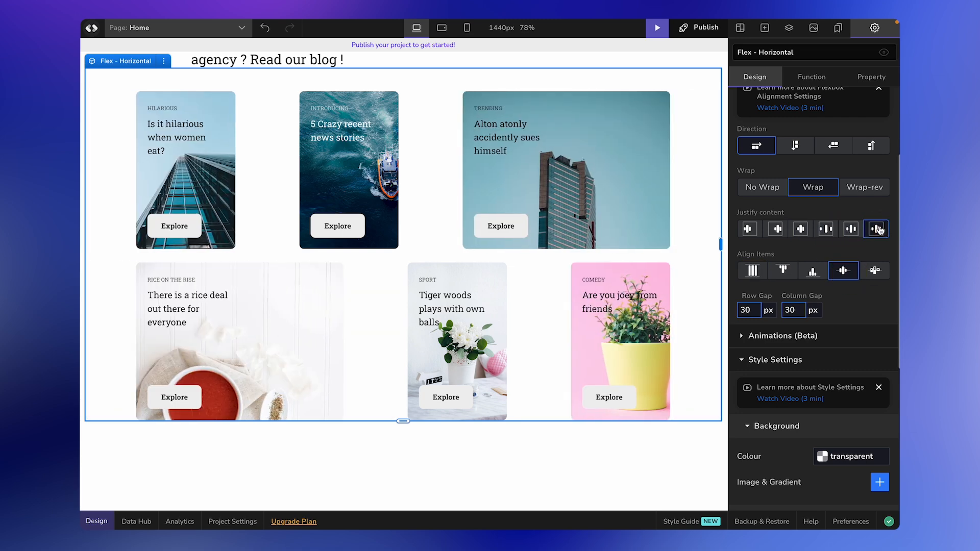
{"action": "scroll", "coordinate": [637, 441], "scroll_direction": "up", "scroll_amount": 2}
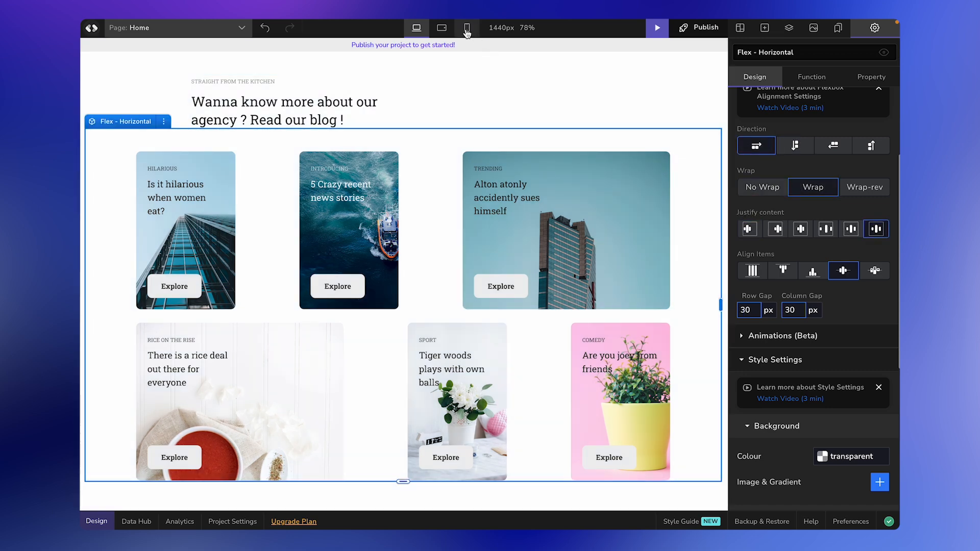
{"action": "left_click", "coordinate": [467, 27]}
{"action": "scroll", "coordinate": [493, 302], "scroll_direction": "down", "scroll_amount": 5}
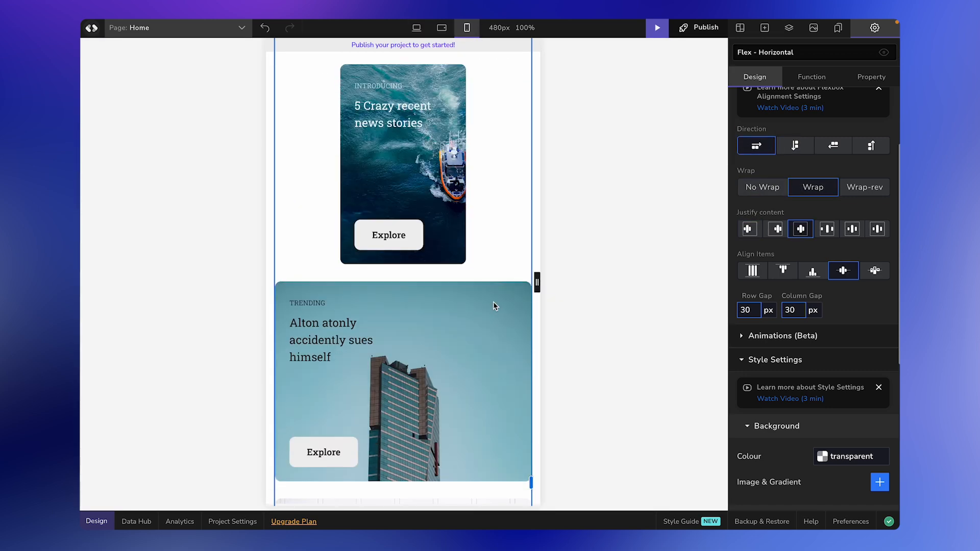
{"action": "scroll", "coordinate": [493, 302], "scroll_direction": "up", "scroll_amount": 8}
{"action": "scroll", "coordinate": [494, 327], "scroll_direction": "down", "scroll_amount": 3}
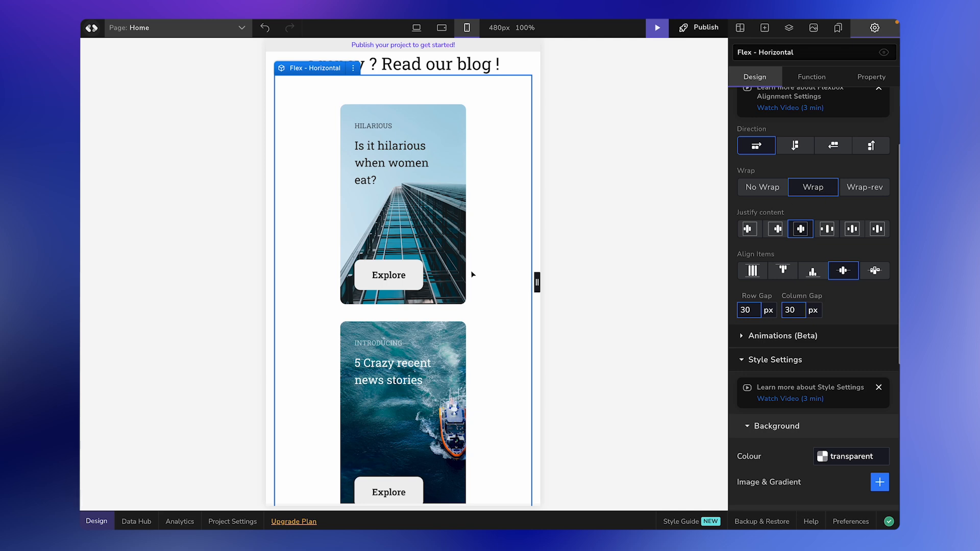
{"action": "scroll", "coordinate": [472, 274], "scroll_direction": "down", "scroll_amount": 9}
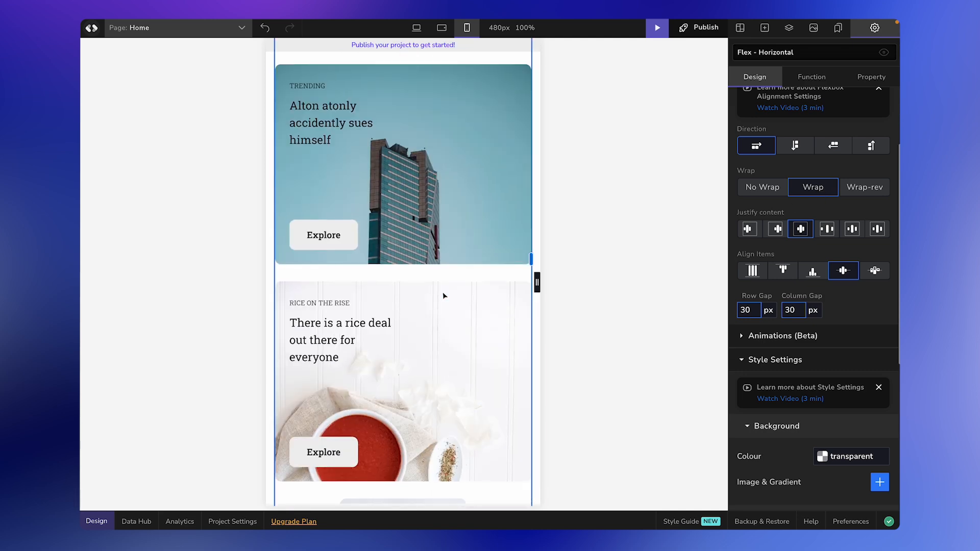
{"action": "scroll", "coordinate": [442, 296], "scroll_direction": "down", "scroll_amount": 8}
{"action": "scroll", "coordinate": [443, 296], "scroll_direction": "up", "scroll_amount": 5}
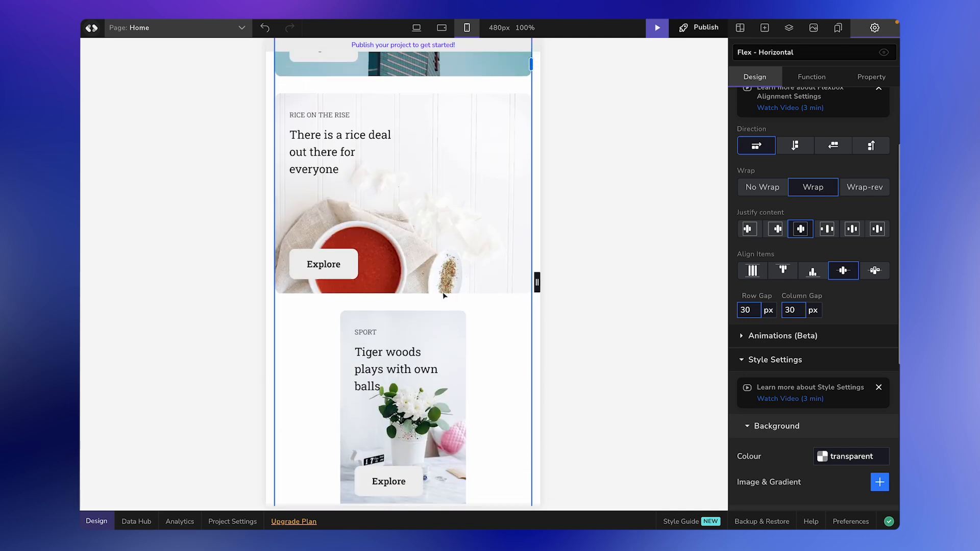
{"action": "scroll", "coordinate": [443, 296], "scroll_direction": "up", "scroll_amount": 10}
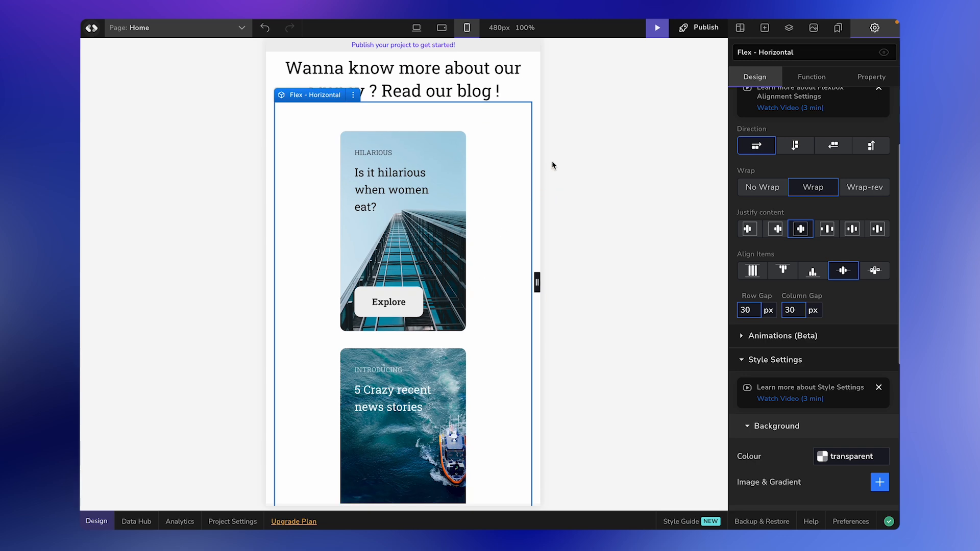
{"action": "left_click", "coordinate": [417, 28]}
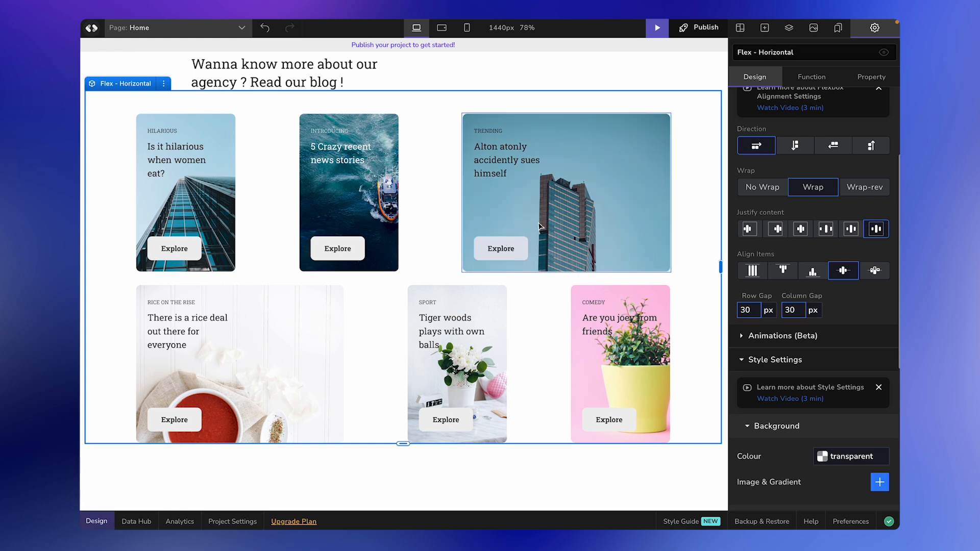